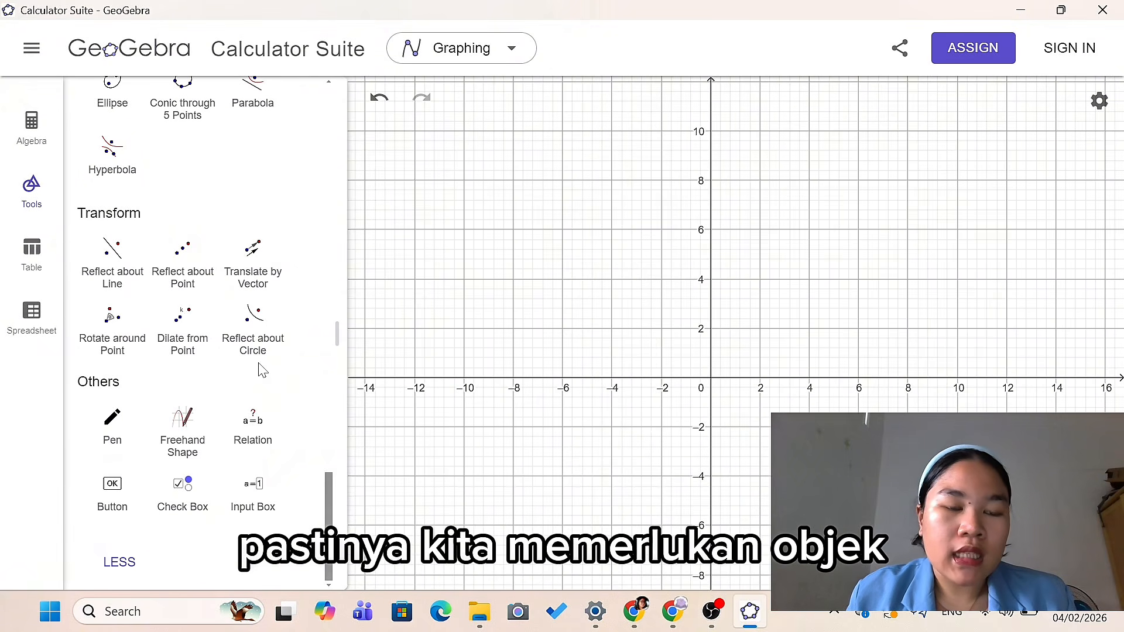
Draw a triangle with the Polygon tool through vertices (6, 4), (14, 4) and (10, 10), and return to the Move tool.
{"action": "scroll", "coordinate": [271, 228], "scroll_direction": "up", "scroll_amount": 9}
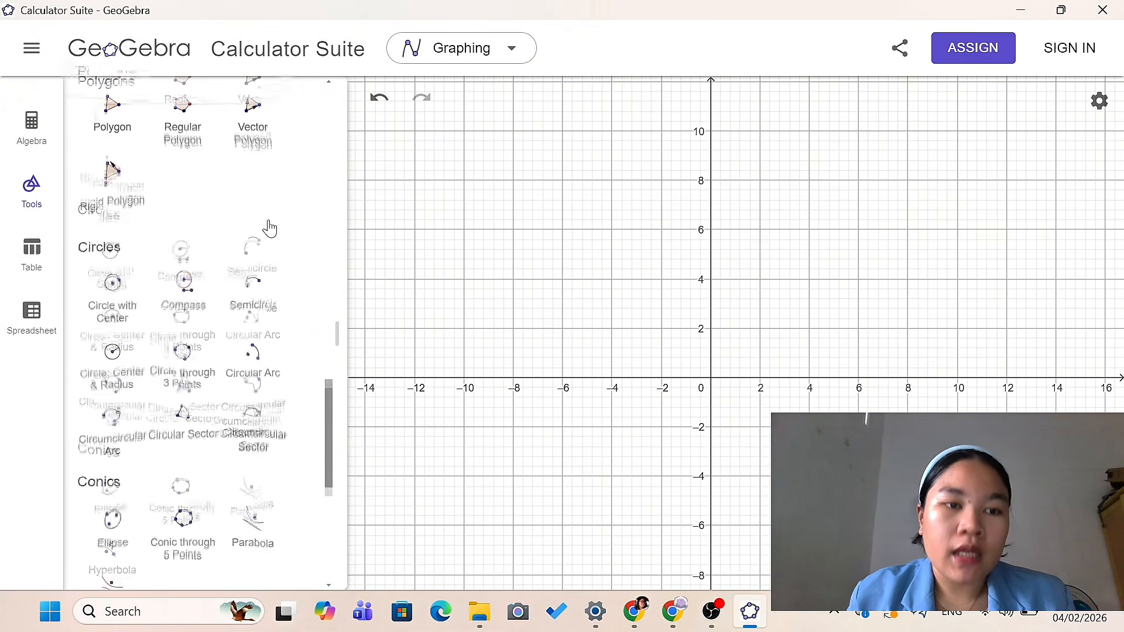
{"action": "scroll", "coordinate": [269, 227], "scroll_direction": "up", "scroll_amount": 4}
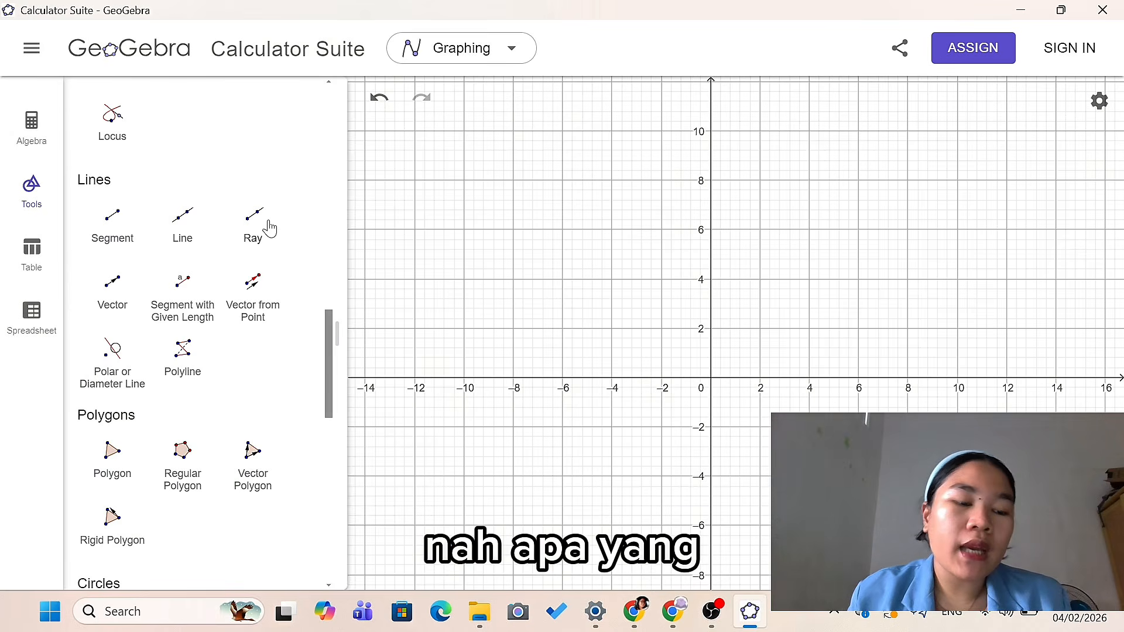
{"action": "scroll", "coordinate": [269, 228], "scroll_direction": "up", "scroll_amount": 4}
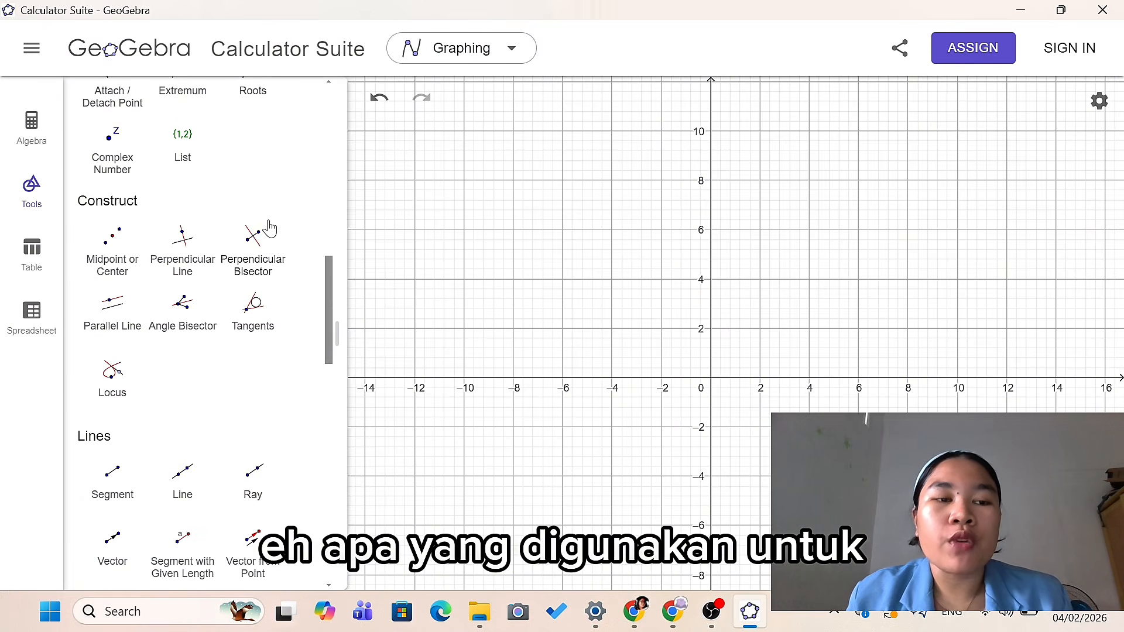
{"action": "scroll", "coordinate": [269, 227], "scroll_direction": "up", "scroll_amount": 8}
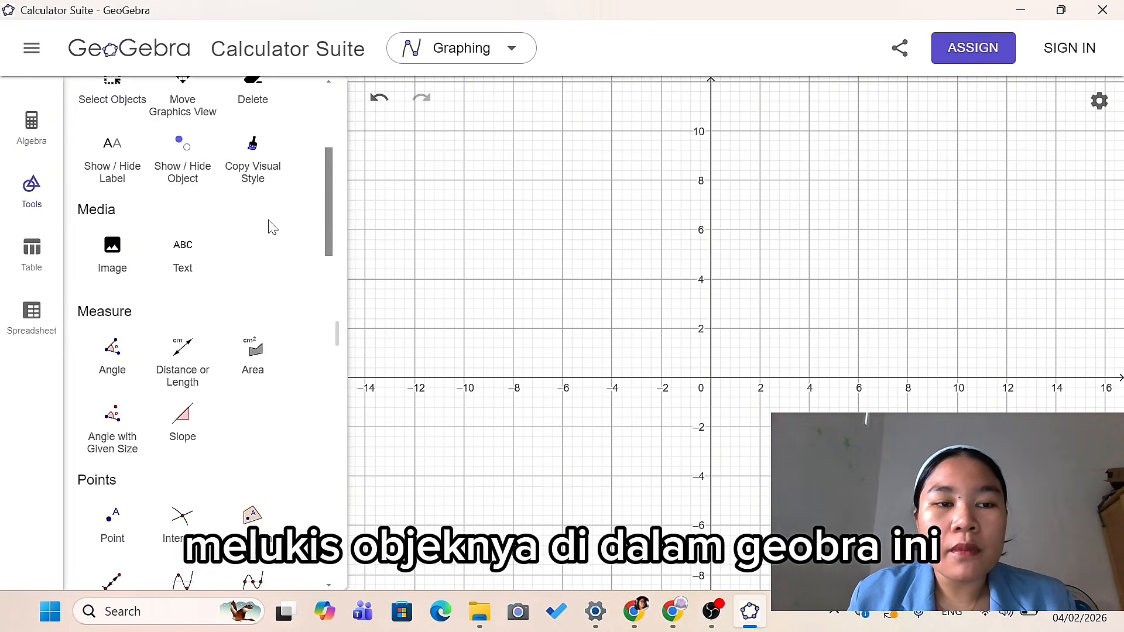
{"action": "scroll", "coordinate": [270, 228], "scroll_direction": "up", "scroll_amount": 5}
{"action": "scroll", "coordinate": [272, 228], "scroll_direction": "down", "scroll_amount": 12}
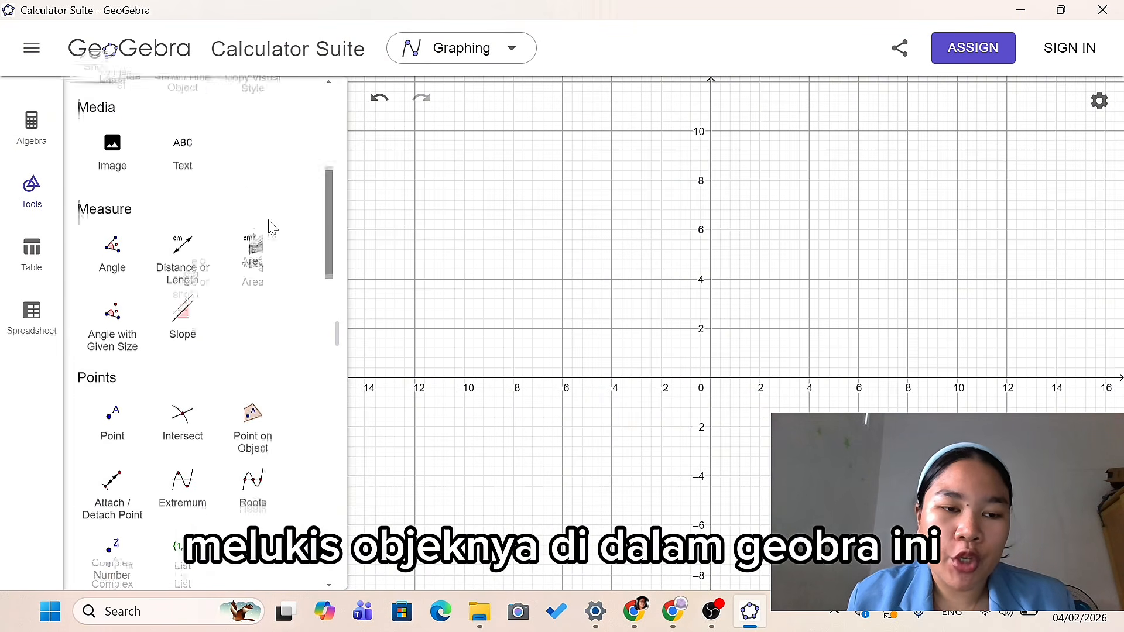
{"action": "scroll", "coordinate": [271, 227], "scroll_direction": "down", "scroll_amount": 2}
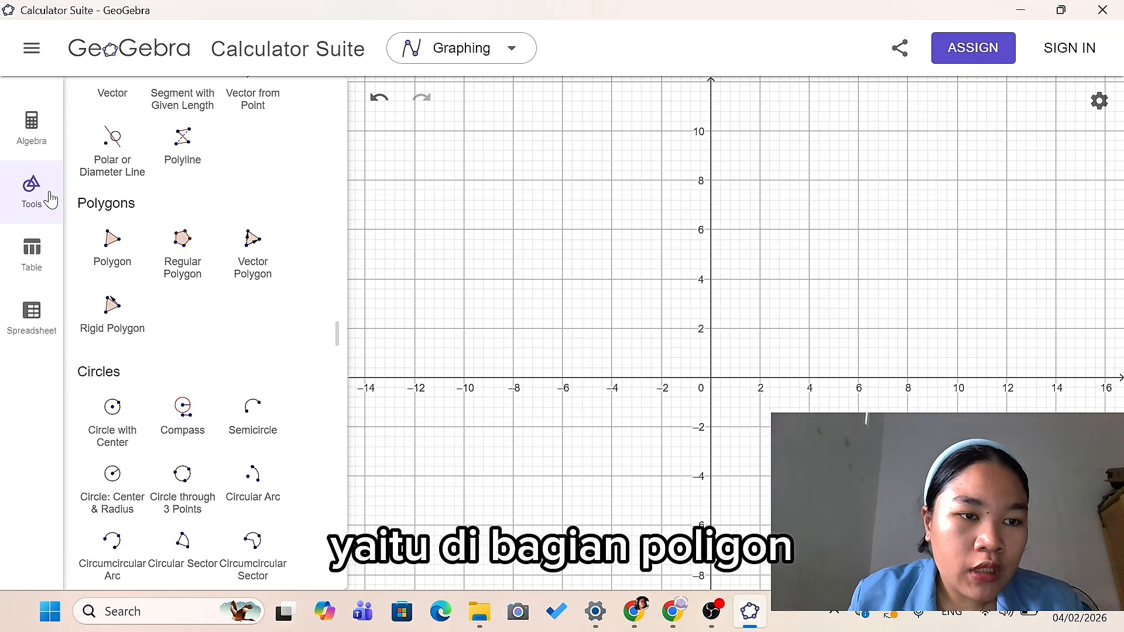
{"action": "left_click", "coordinate": [108, 250]}
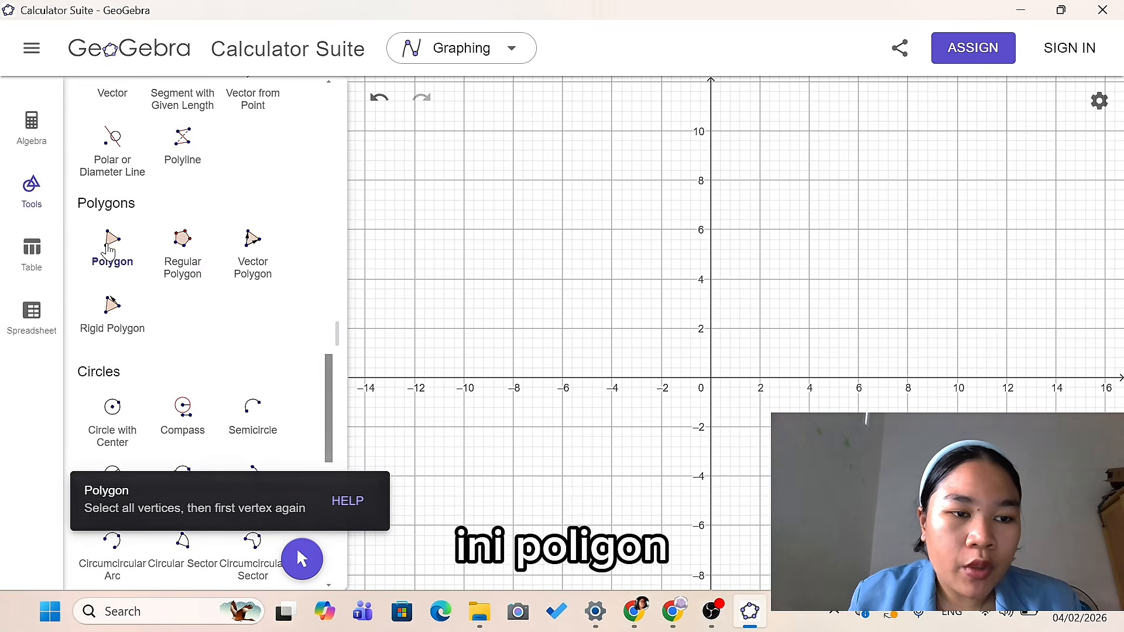
{"action": "left_click", "coordinate": [859, 279]}
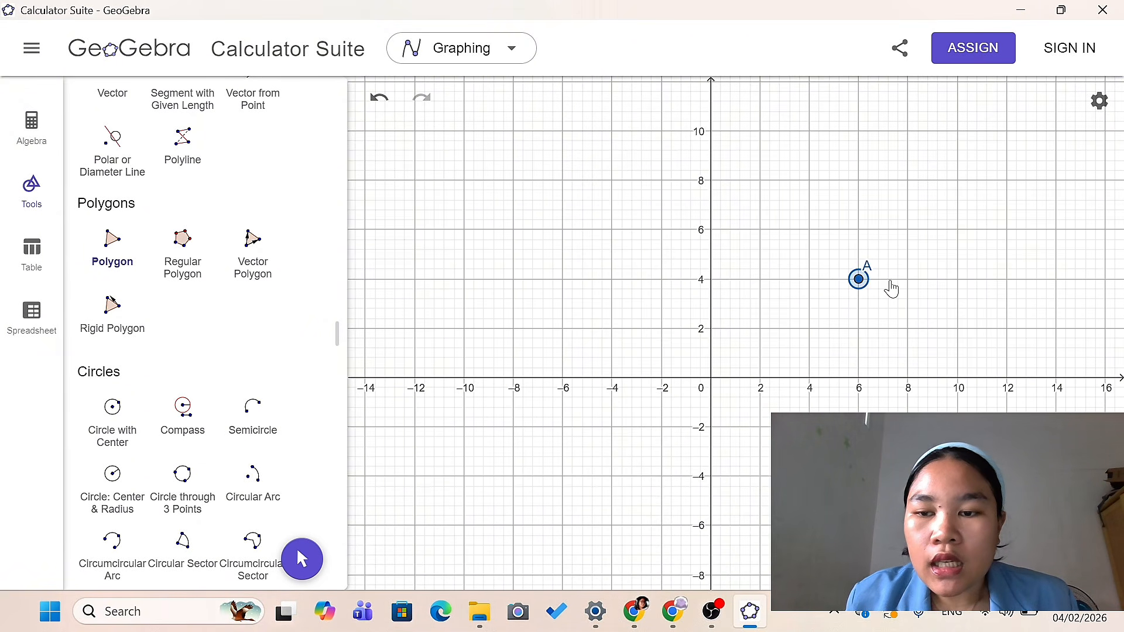
{"action": "left_click", "coordinate": [1055, 280]}
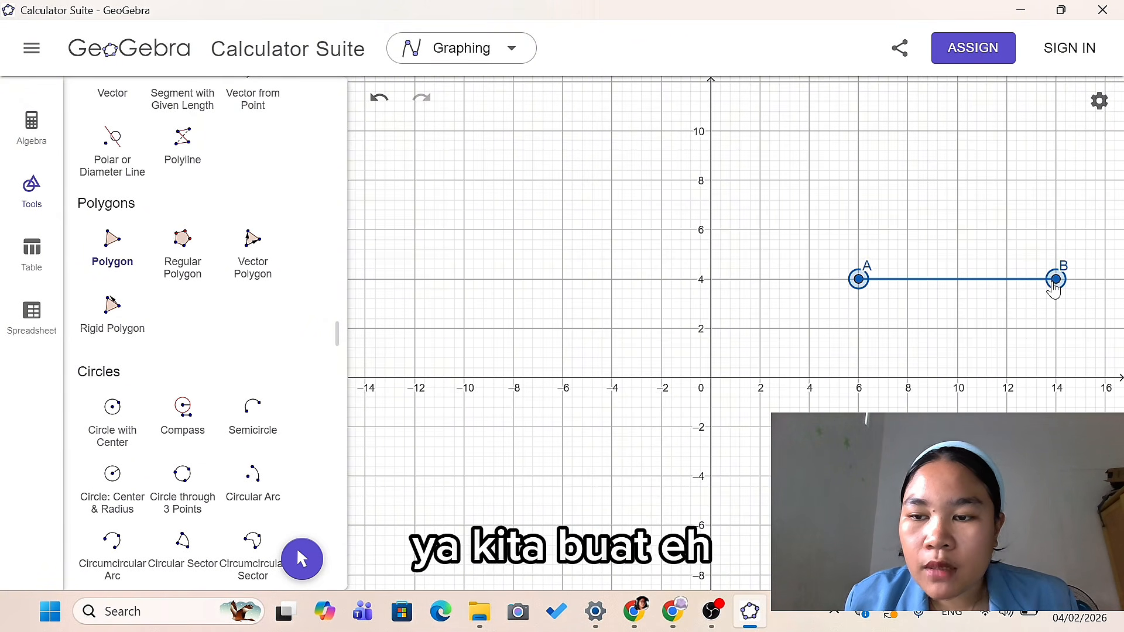
{"action": "left_click", "coordinate": [957, 132]}
{"action": "left_click", "coordinate": [859, 279]}
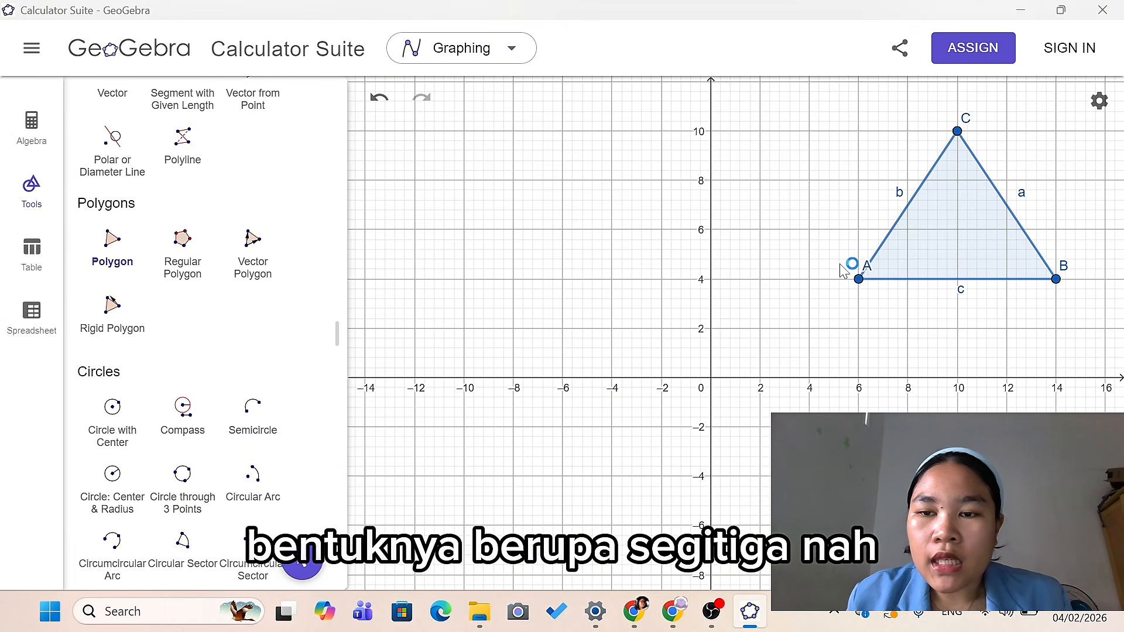
{"action": "scroll", "coordinate": [843, 269], "scroll_direction": "down", "scroll_amount": 1}
{"action": "scroll", "coordinate": [843, 269], "scroll_direction": "down", "scroll_amount": 5}
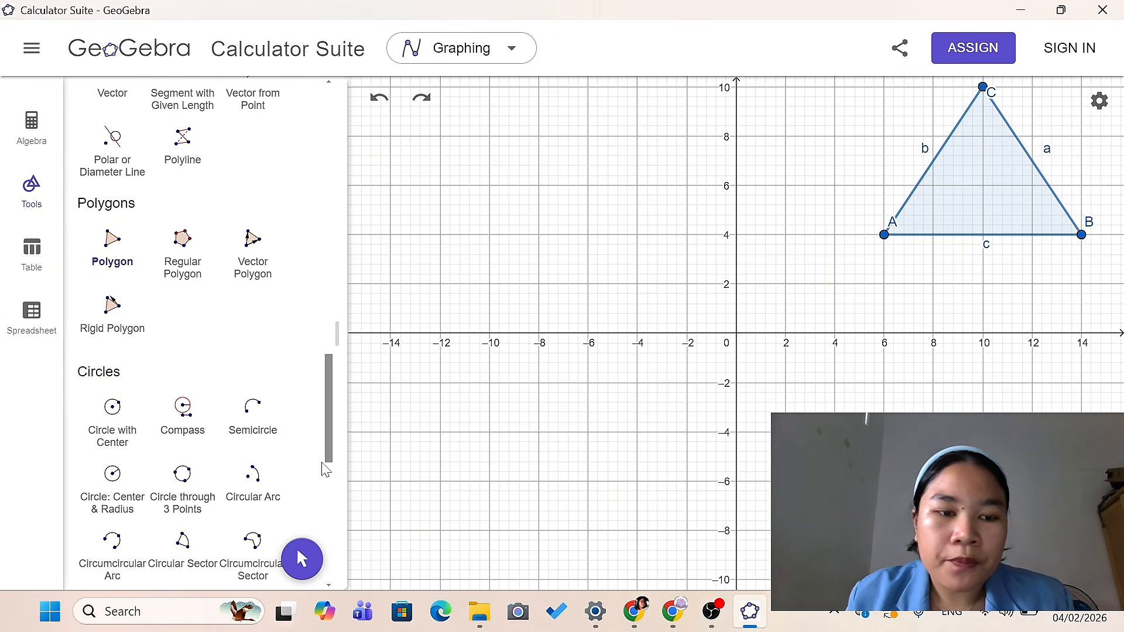
{"action": "left_click", "coordinate": [299, 559]}
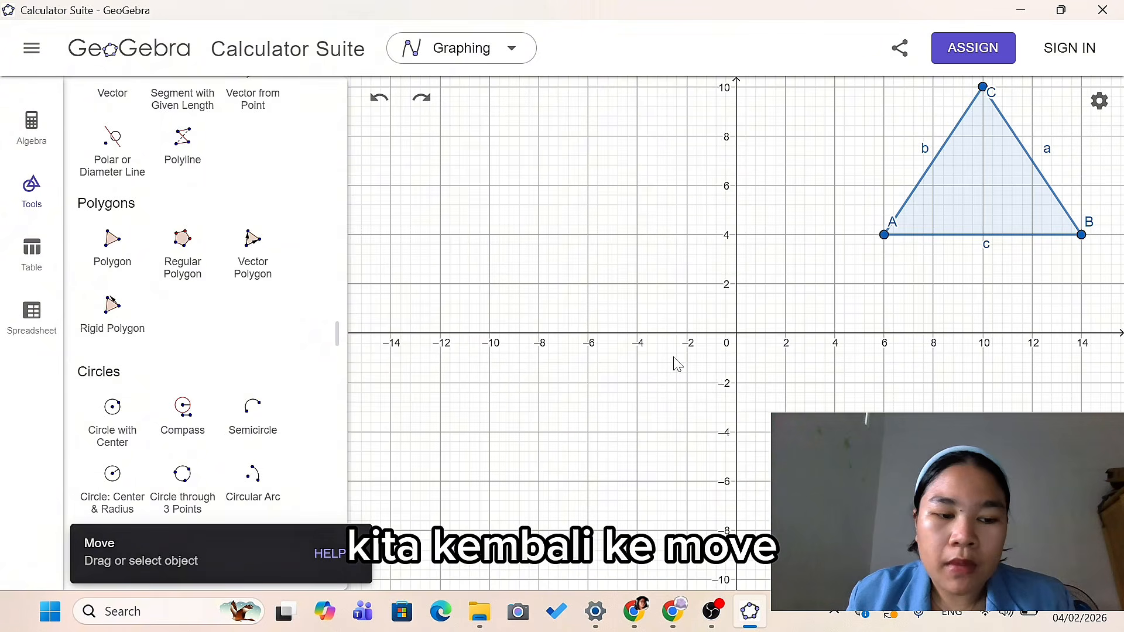
{"action": "scroll", "coordinate": [801, 287], "scroll_direction": "up", "scroll_amount": 5}
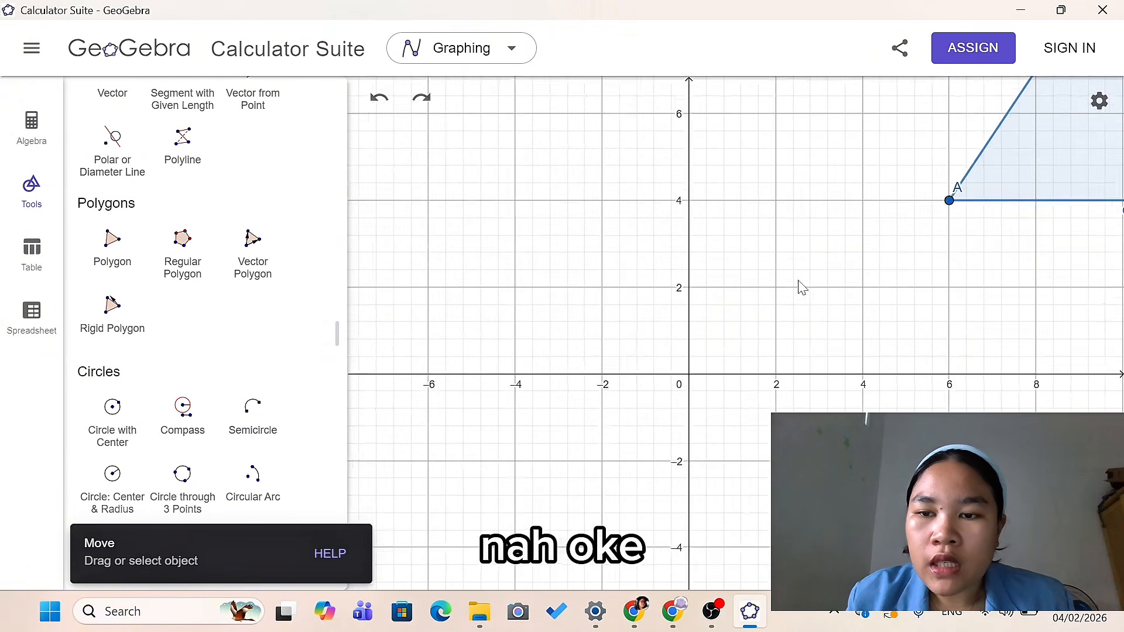
{"action": "scroll", "coordinate": [802, 287], "scroll_direction": "down", "scroll_amount": 7}
{"action": "scroll", "coordinate": [801, 287], "scroll_direction": "down", "scroll_amount": 7}
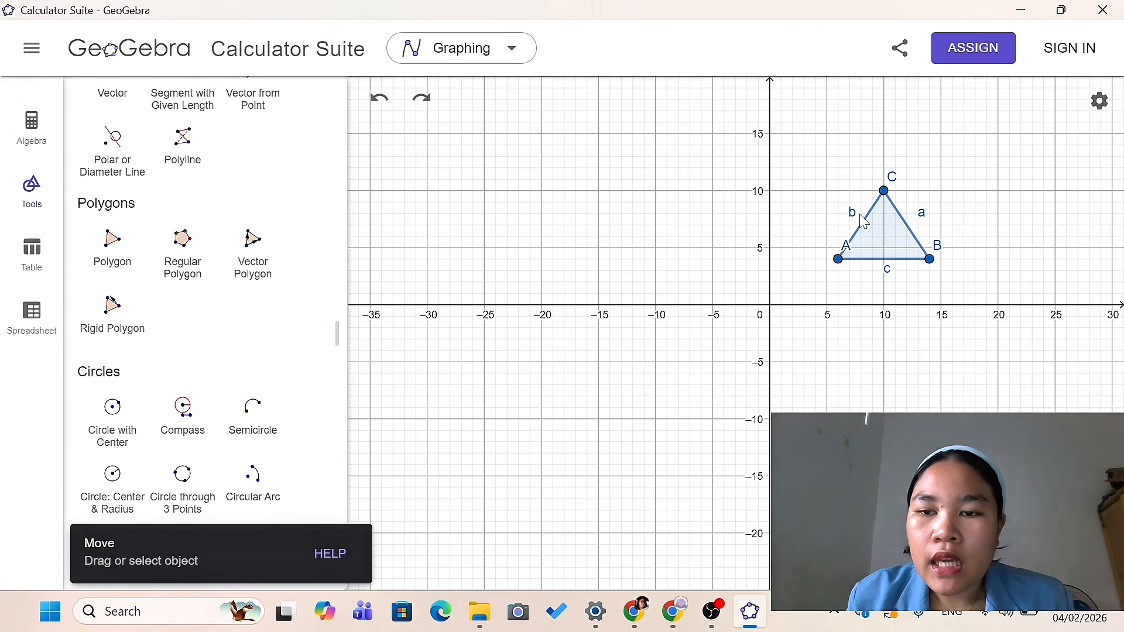
{"action": "right_click", "coordinate": [854, 220]}
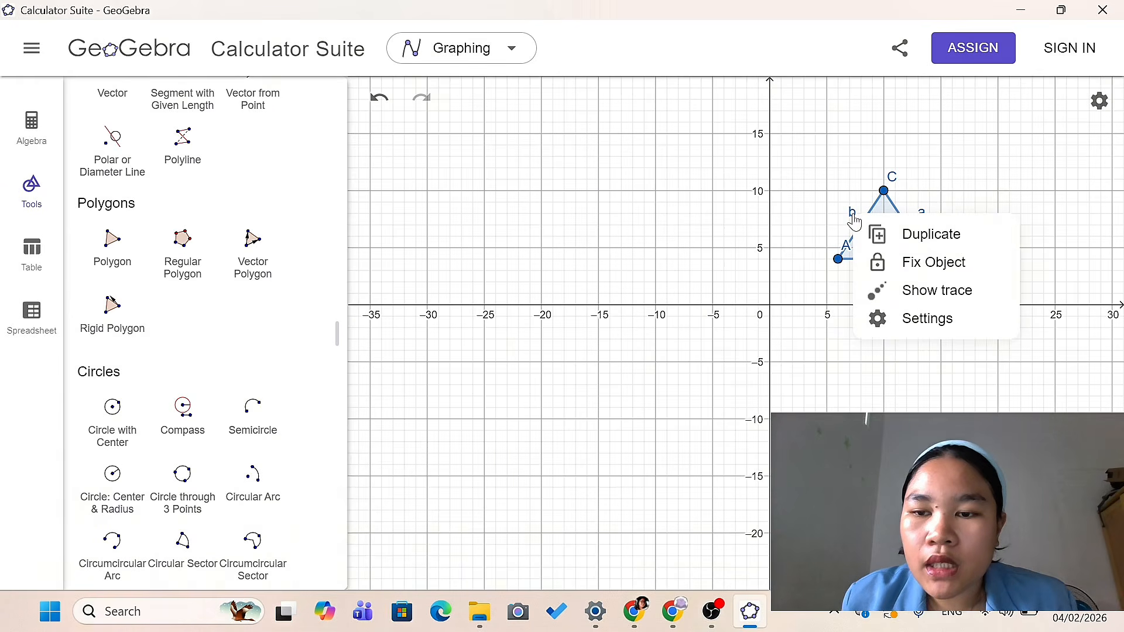
{"action": "left_click", "coordinate": [925, 322]}
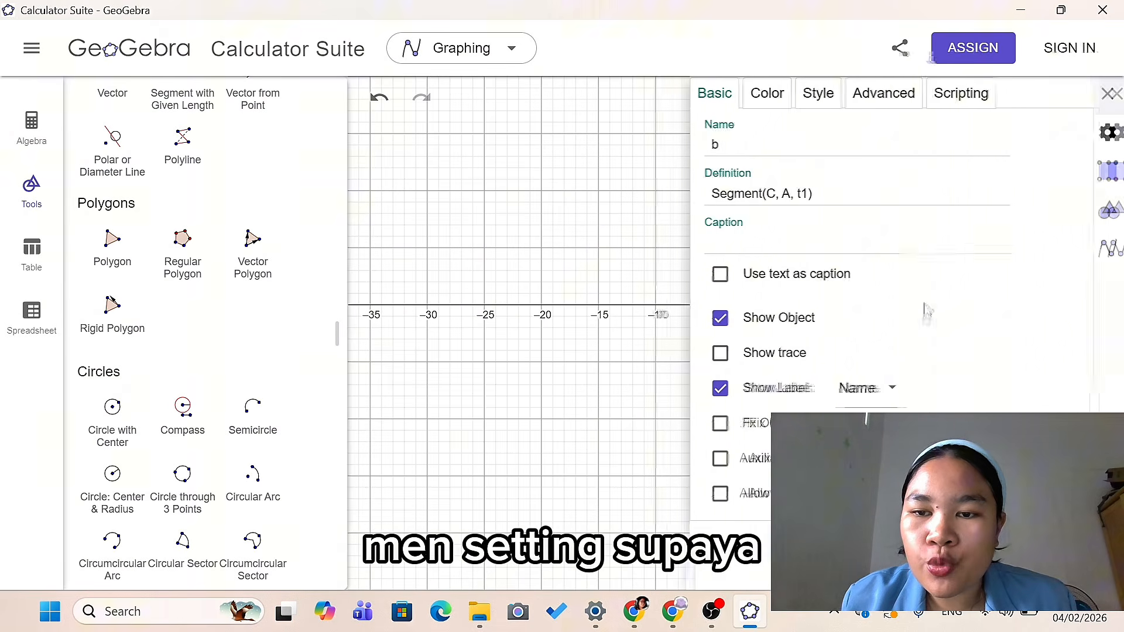
{"action": "left_click", "coordinate": [568, 218]}
{"action": "left_click", "coordinate": [1106, 93]}
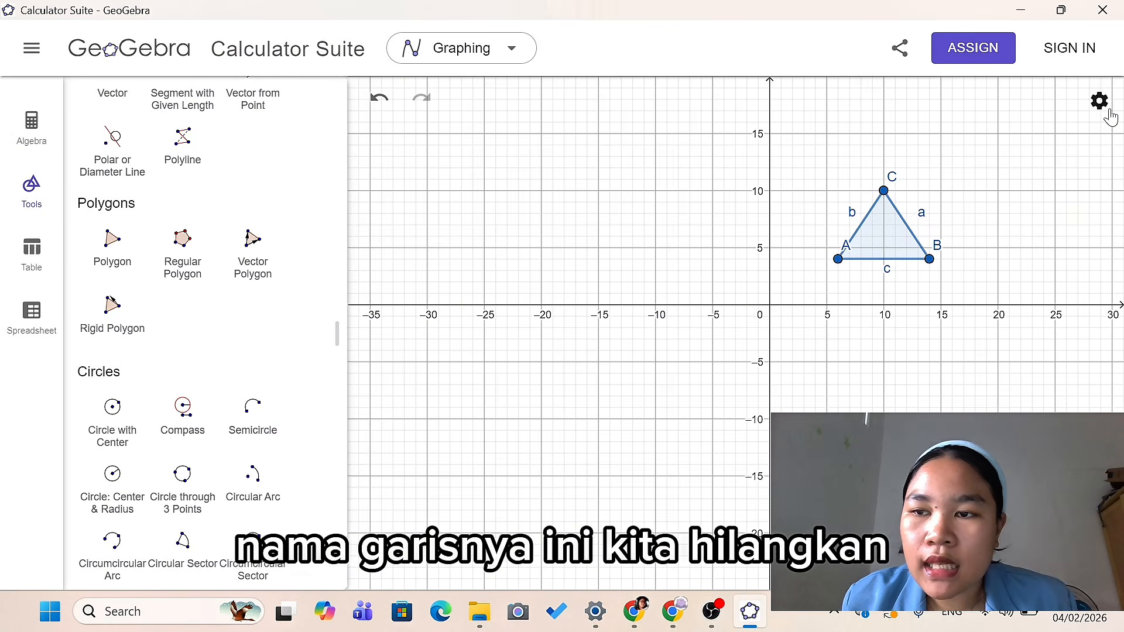
Hide the label of triangle side b, between vertices A and C.
{"action": "right_click", "coordinate": [866, 217]}
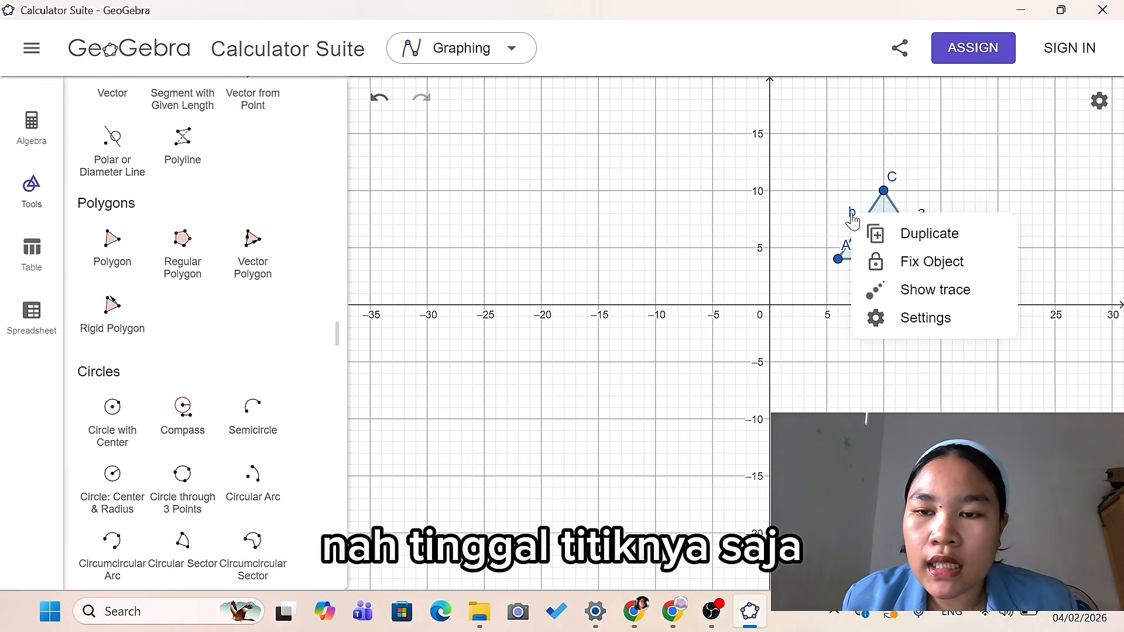
{"action": "left_click", "coordinate": [908, 316]}
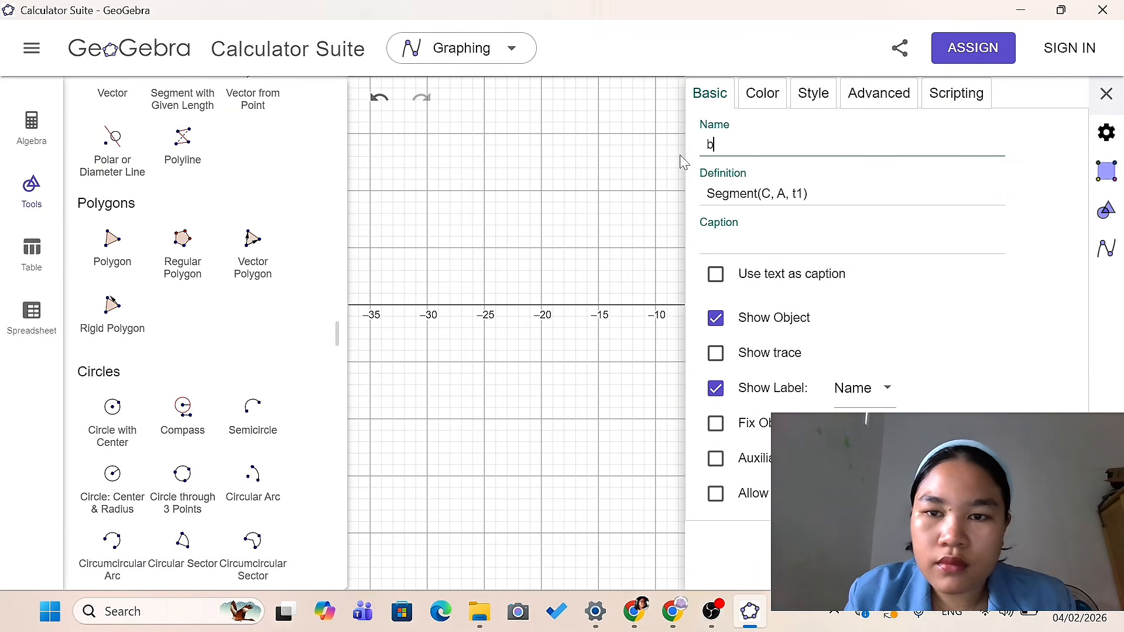
{"action": "left_click", "coordinate": [714, 390]}
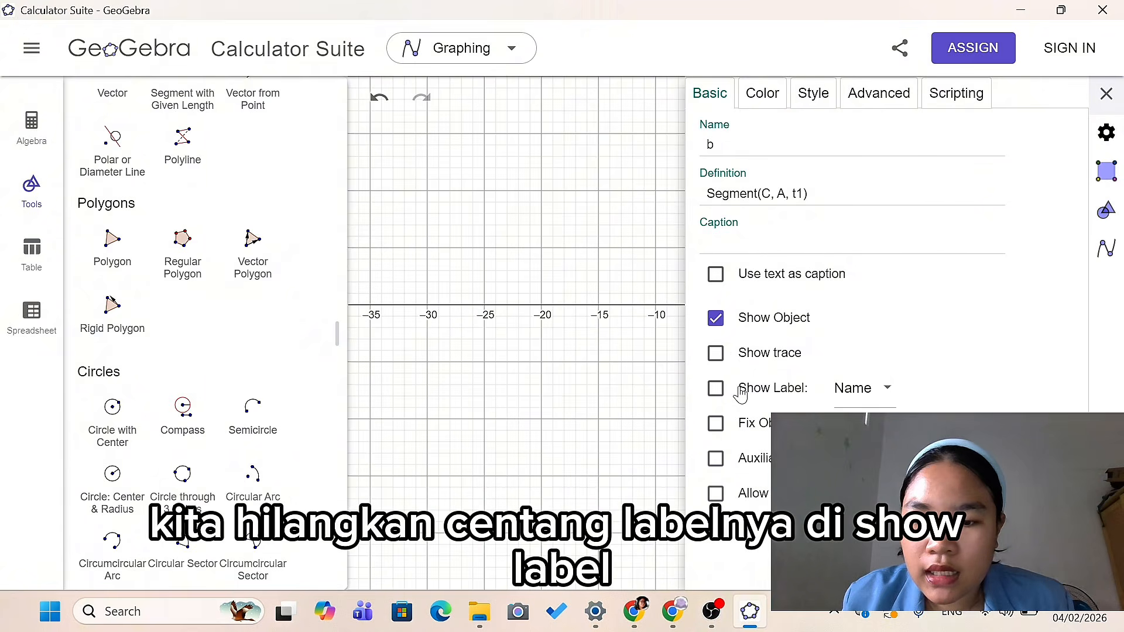
{"action": "left_click", "coordinate": [1106, 94]}
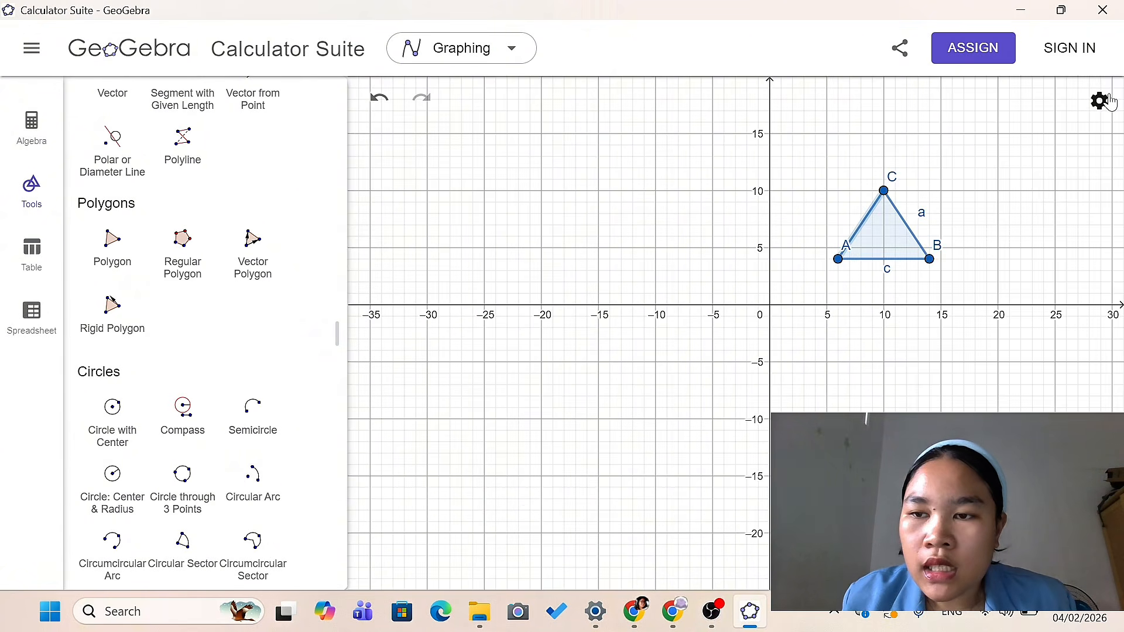
Hide the label of triangle side a, between vertices B and C.
{"action": "right_click", "coordinate": [921, 221]}
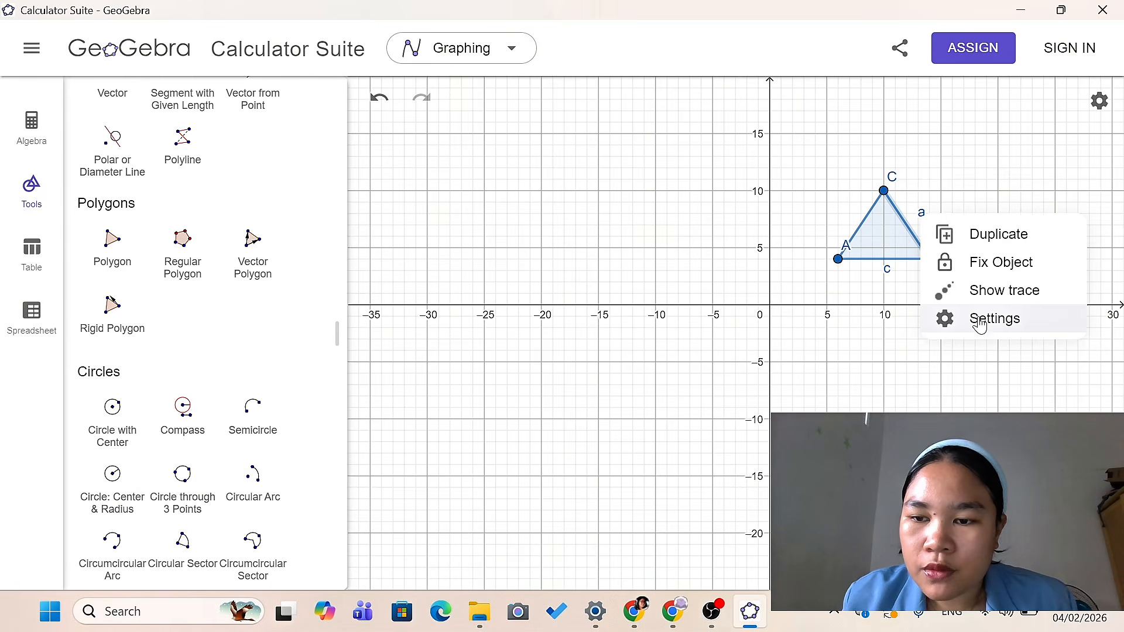
{"action": "left_click", "coordinate": [984, 317]}
{"action": "left_click", "coordinate": [714, 390]}
{"action": "left_click", "coordinate": [1106, 93]}
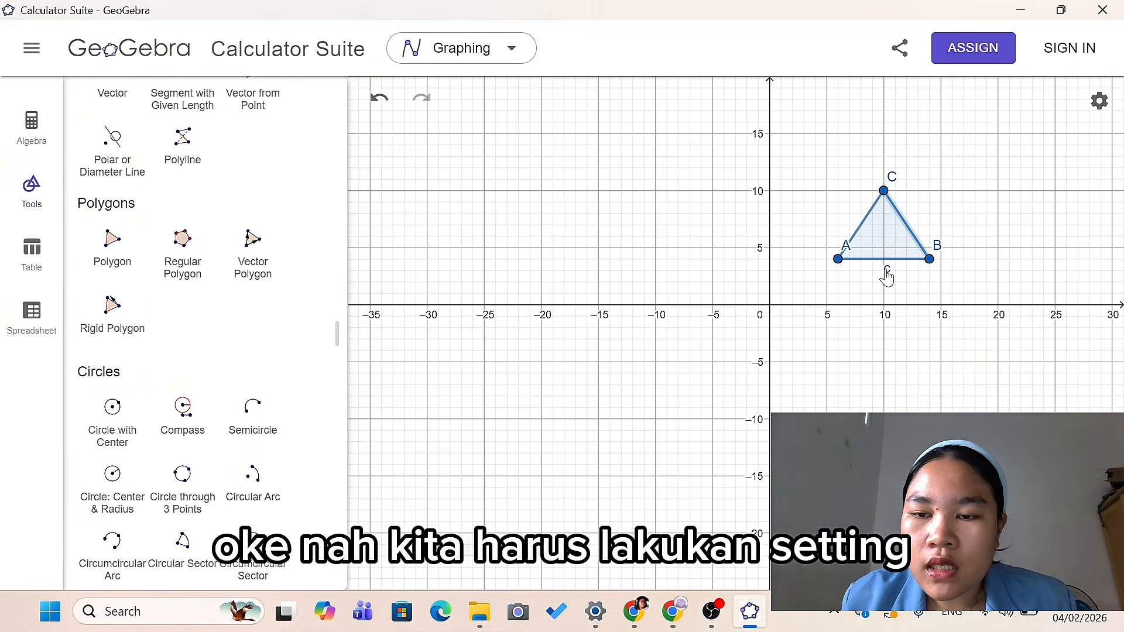
Hide the label of the triangle's base c, between vertices A and B, and deselect the side.
{"action": "left_click", "coordinate": [887, 268]}
{"action": "left_click", "coordinate": [1008, 208]}
{"action": "left_click", "coordinate": [998, 343]}
{"action": "left_click", "coordinate": [714, 389]}
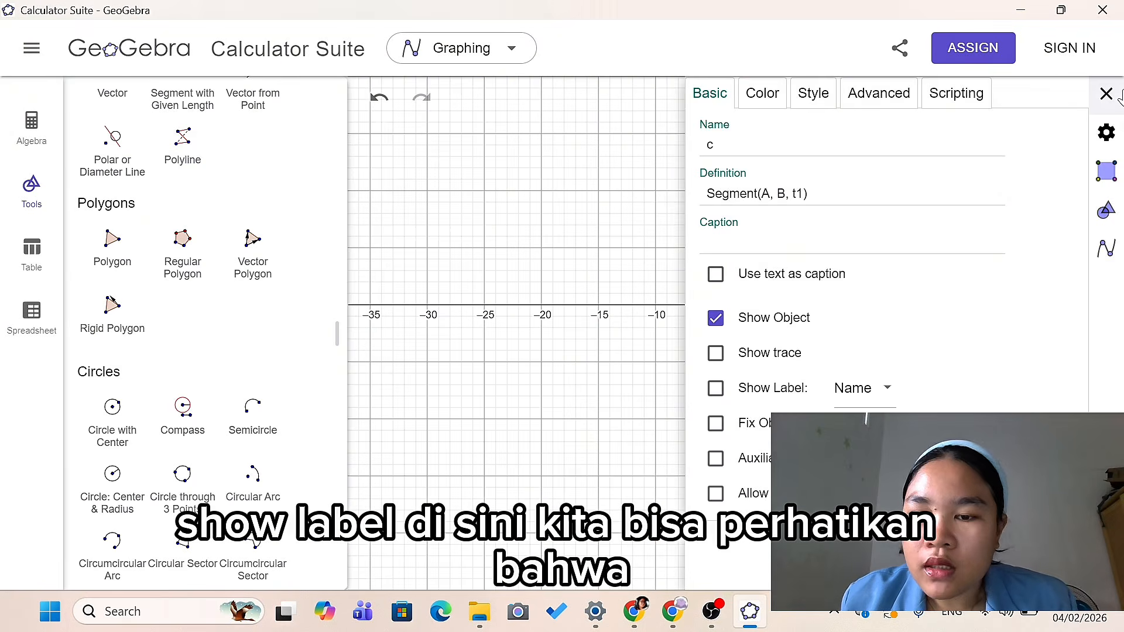
{"action": "left_click", "coordinate": [1105, 93]}
{"action": "scroll", "coordinate": [858, 299], "scroll_direction": "up", "scroll_amount": 4}
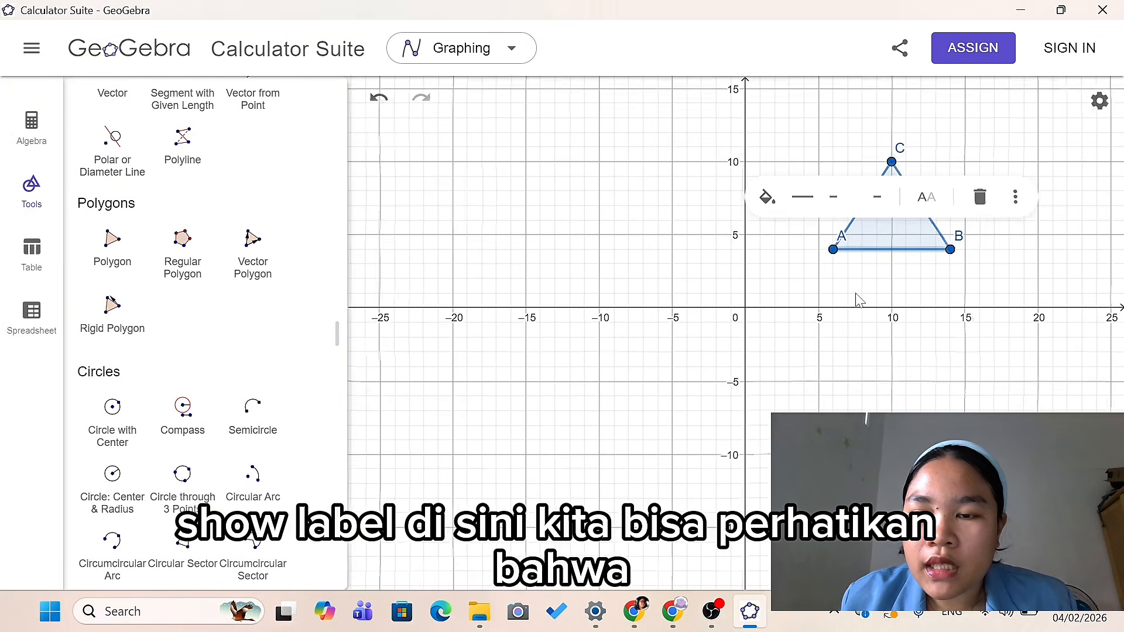
{"action": "left_click", "coordinate": [995, 264]}
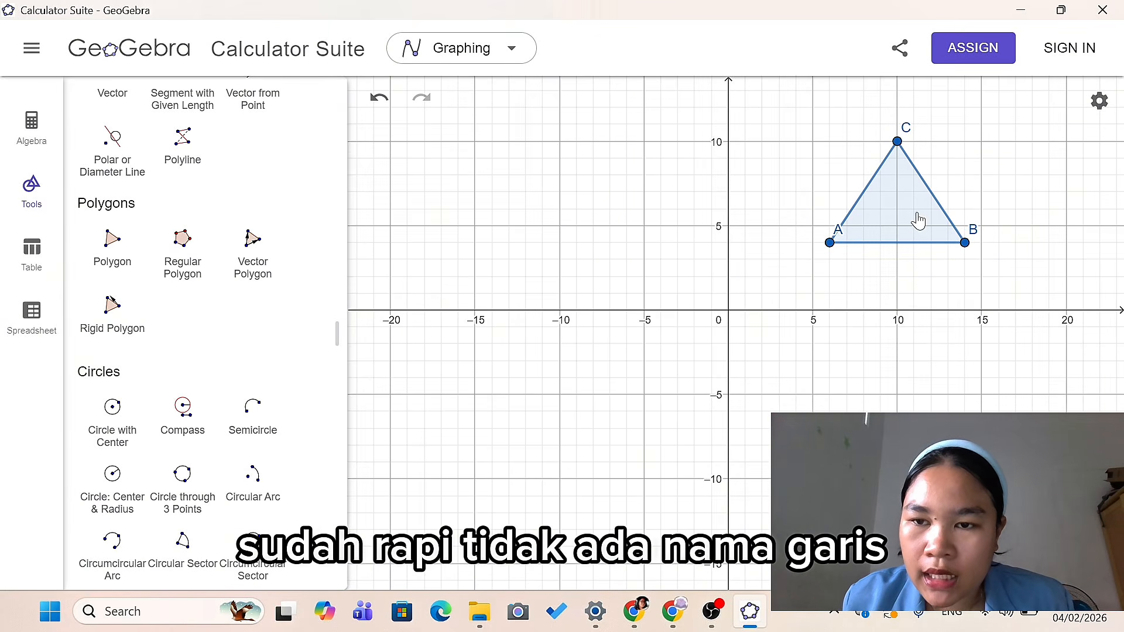
{"action": "scroll", "coordinate": [948, 193], "scroll_direction": "down", "scroll_amount": 4}
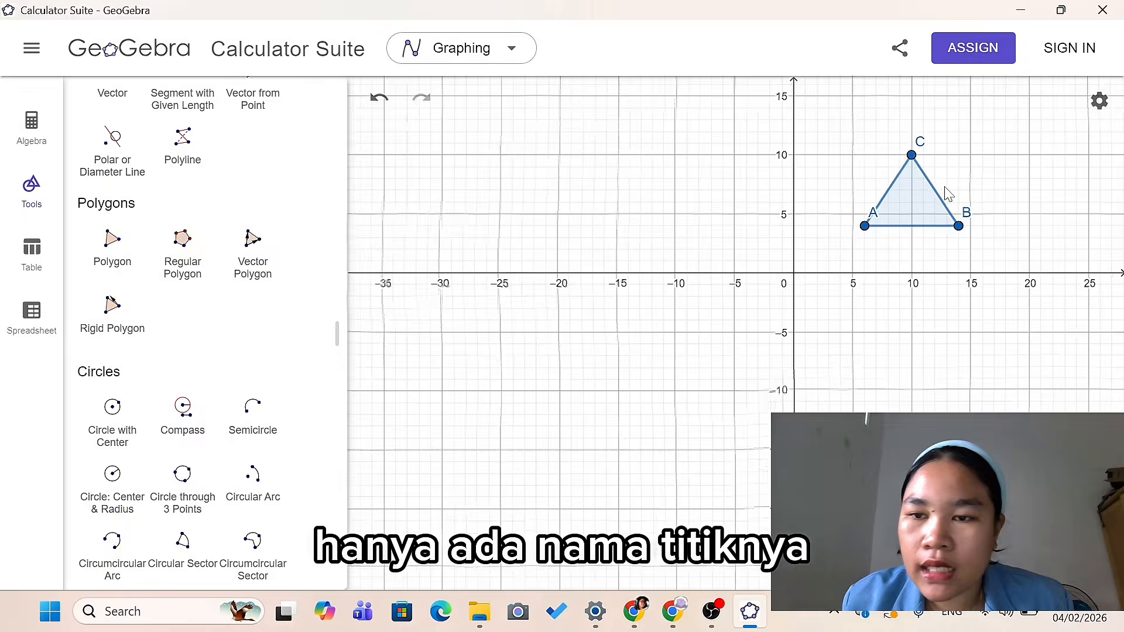
{"action": "scroll", "coordinate": [948, 193], "scroll_direction": "up", "scroll_amount": 6}
{"action": "scroll", "coordinate": [948, 193], "scroll_direction": "down", "scroll_amount": 5}
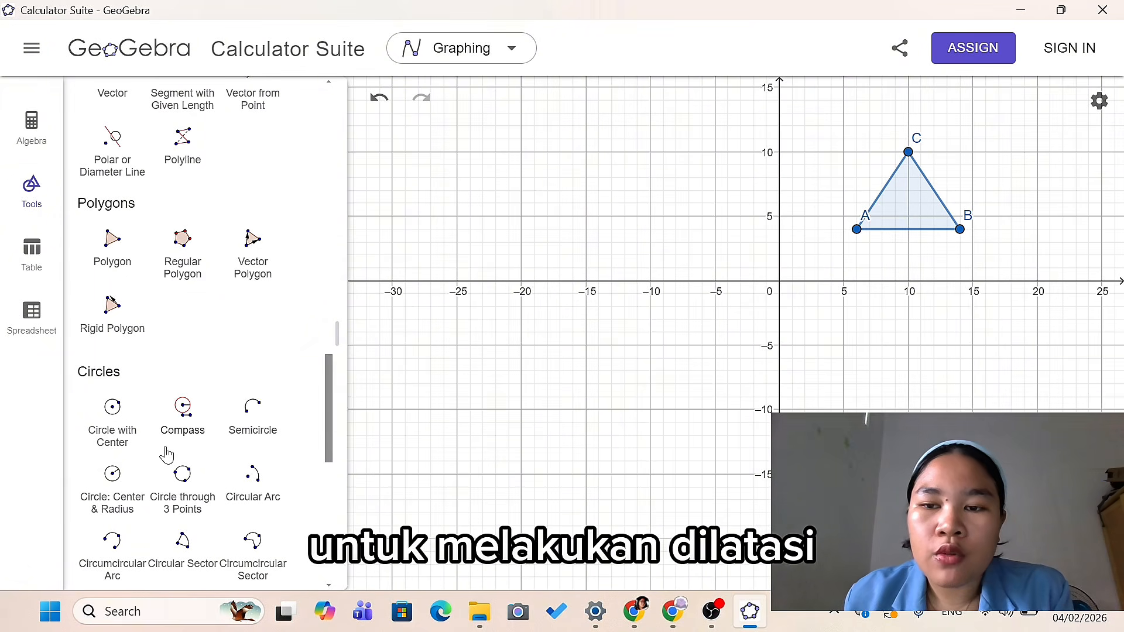
{"action": "scroll", "coordinate": [167, 454], "scroll_direction": "down", "scroll_amount": 2}
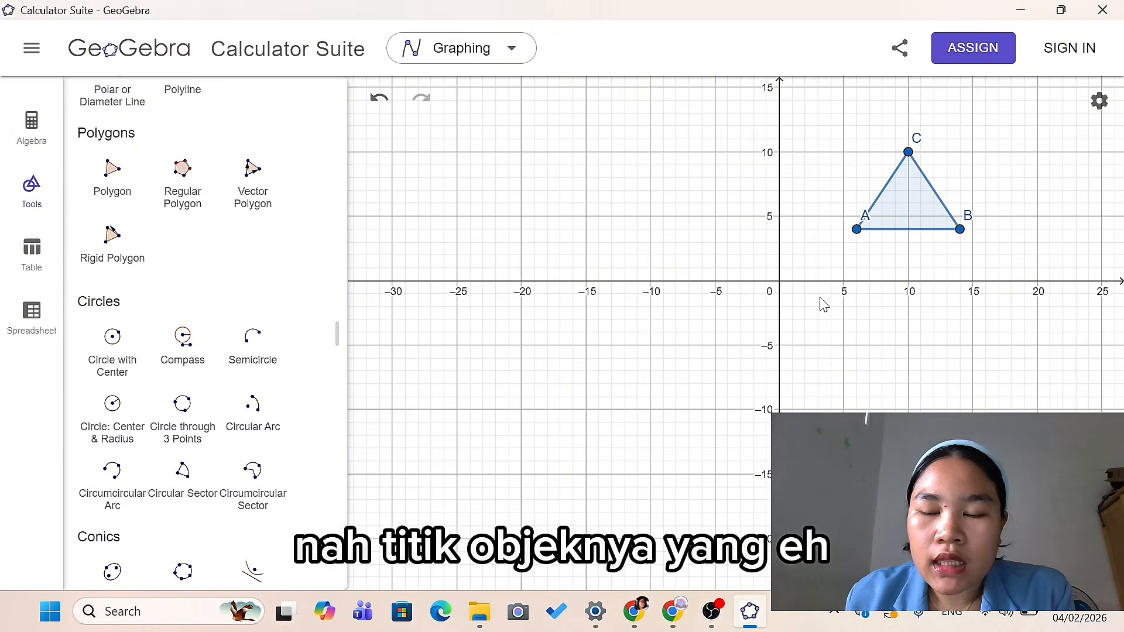
{"action": "scroll", "coordinate": [830, 288], "scroll_direction": "up", "scroll_amount": 6}
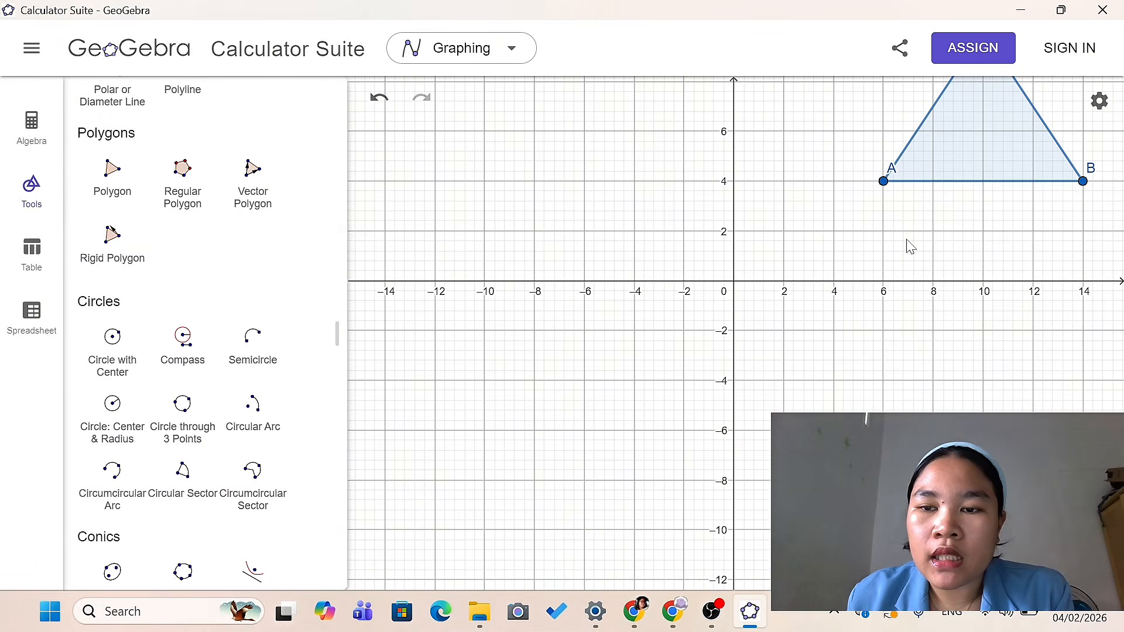
{"action": "scroll", "coordinate": [909, 244], "scroll_direction": "up", "scroll_amount": 3}
{"action": "scroll", "coordinate": [908, 242], "scroll_direction": "down", "scroll_amount": 4}
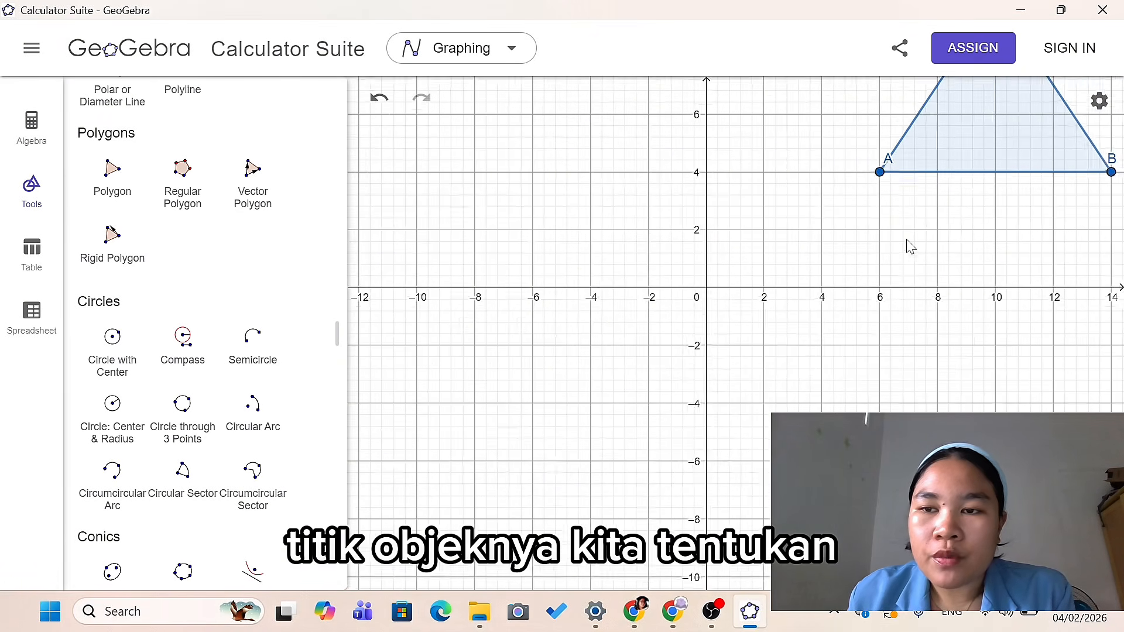
{"action": "left_click_drag", "start_coordinate": [905, 239], "coordinate": [855, 317]}
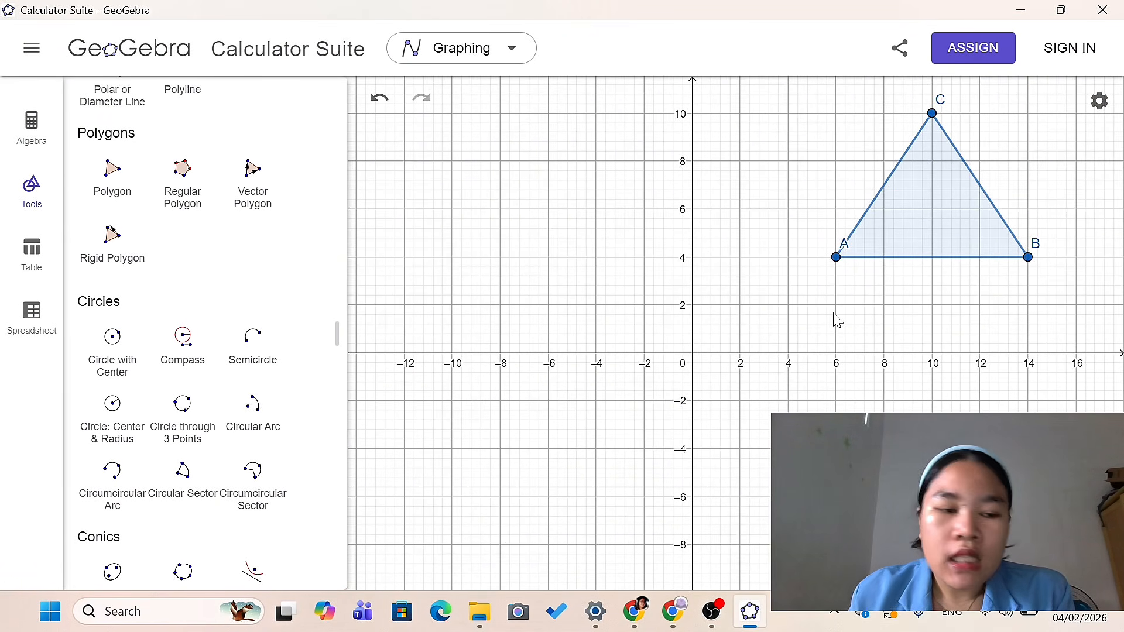
{"action": "scroll", "coordinate": [113, 483], "scroll_direction": "down", "scroll_amount": 5}
Place a point at (2, 2) with the Point tool as the centre of dilation.
{"action": "scroll", "coordinate": [113, 482], "scroll_direction": "up", "scroll_amount": 15}
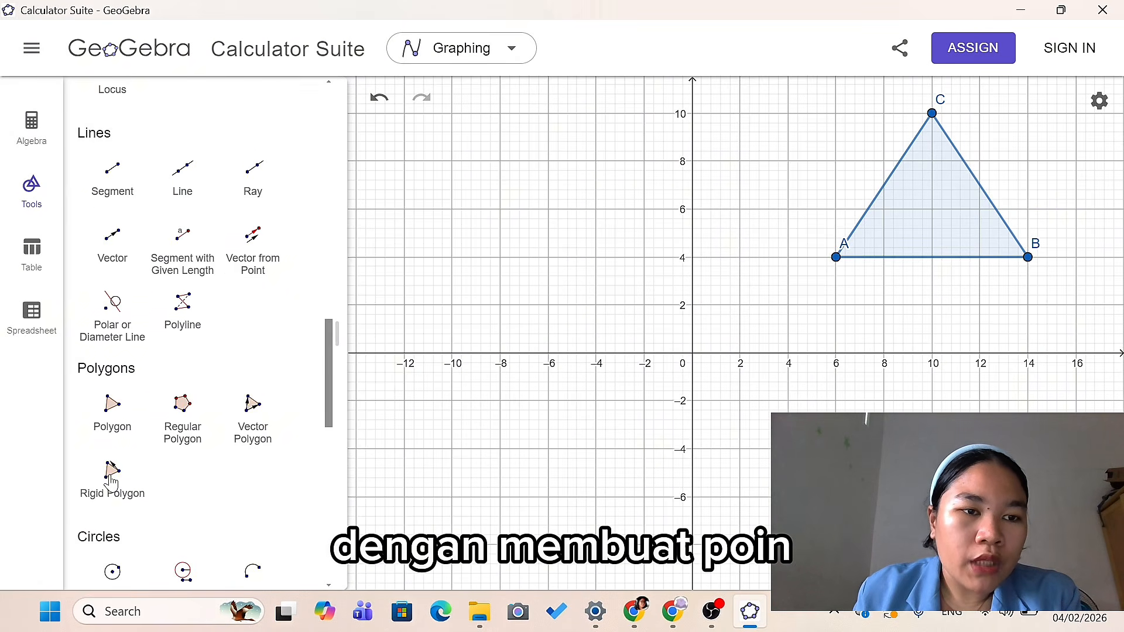
{"action": "scroll", "coordinate": [111, 483], "scroll_direction": "up", "scroll_amount": 6}
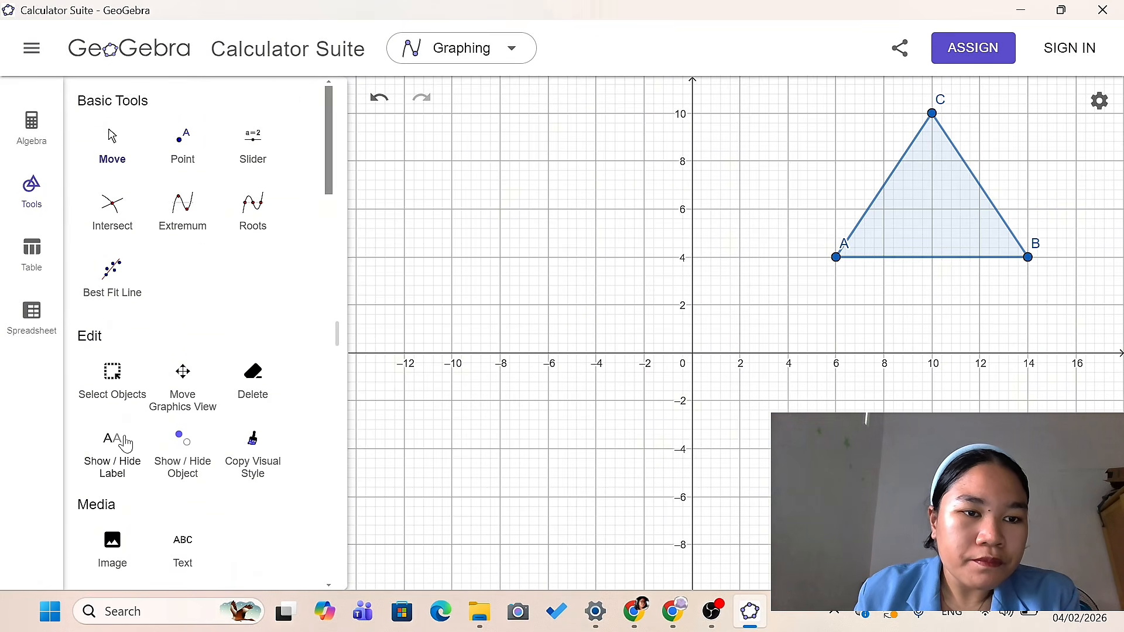
{"action": "left_click", "coordinate": [174, 152]}
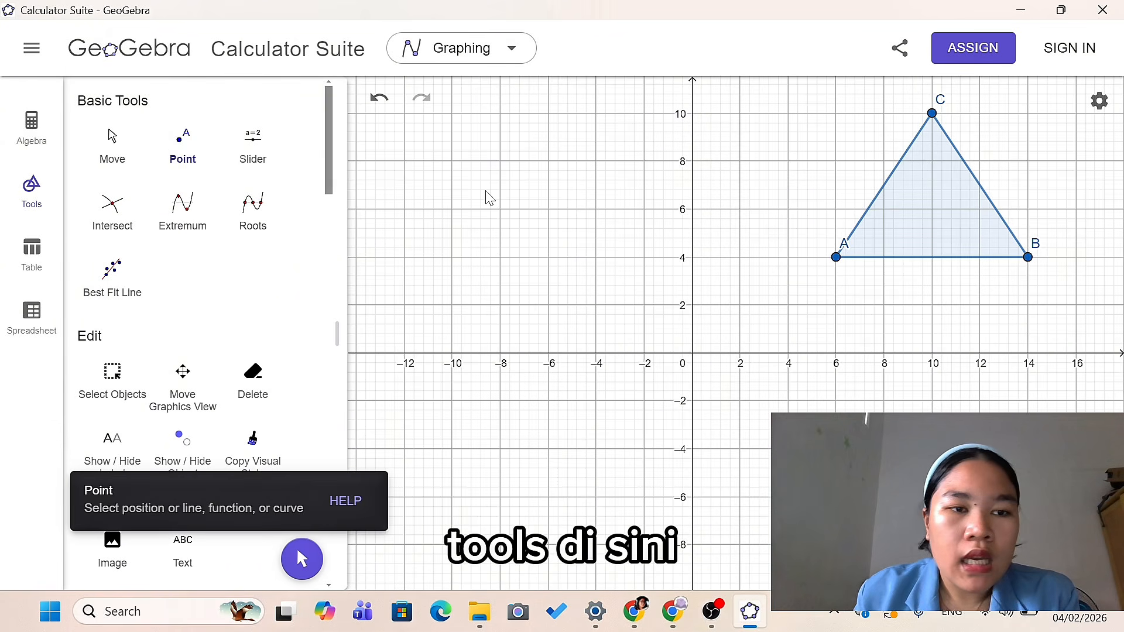
{"action": "left_click", "coordinate": [740, 305]}
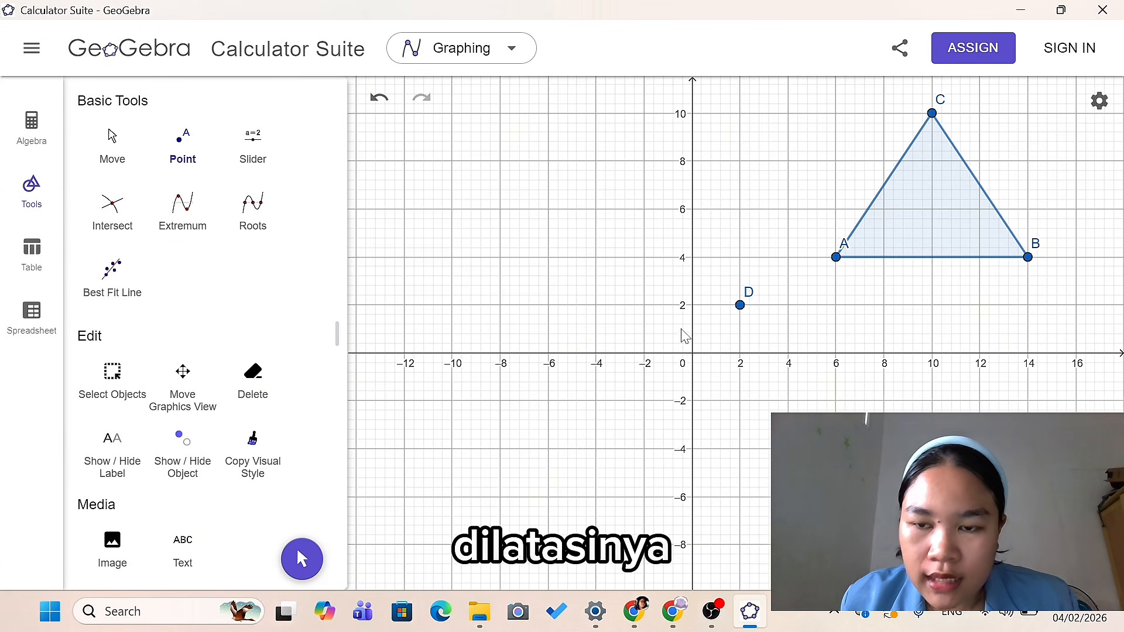
Start a number slider on the graph and name it dilatasi.
{"action": "scroll", "coordinate": [94, 424], "scroll_direction": "down", "scroll_amount": 1}
{"action": "scroll", "coordinate": [94, 418], "scroll_direction": "up", "scroll_amount": 1}
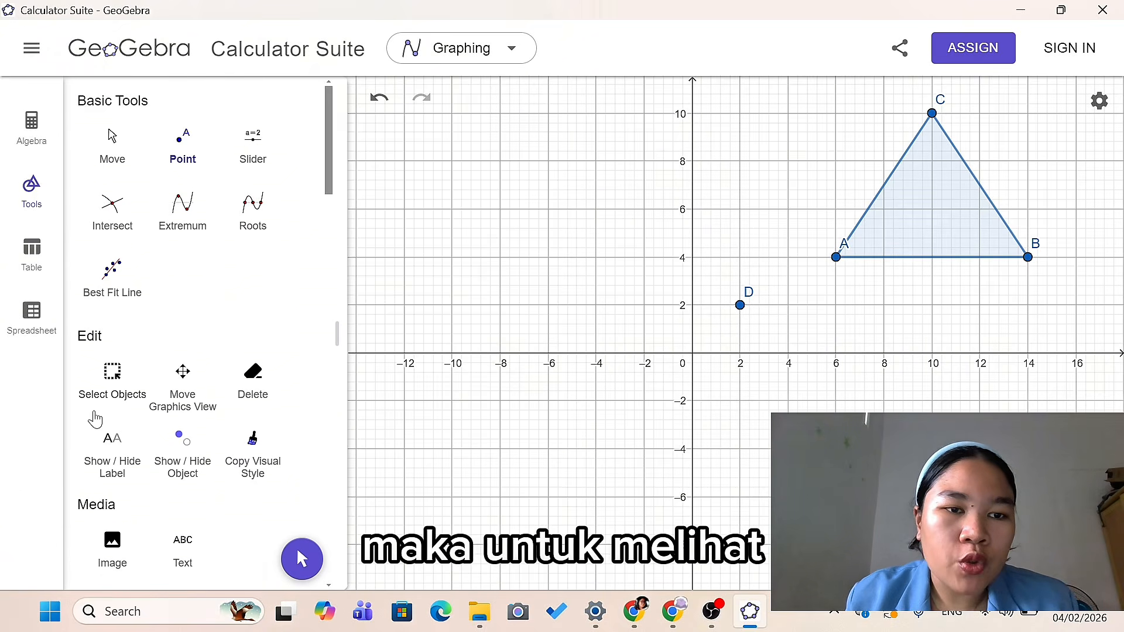
{"action": "left_click", "coordinate": [259, 170]}
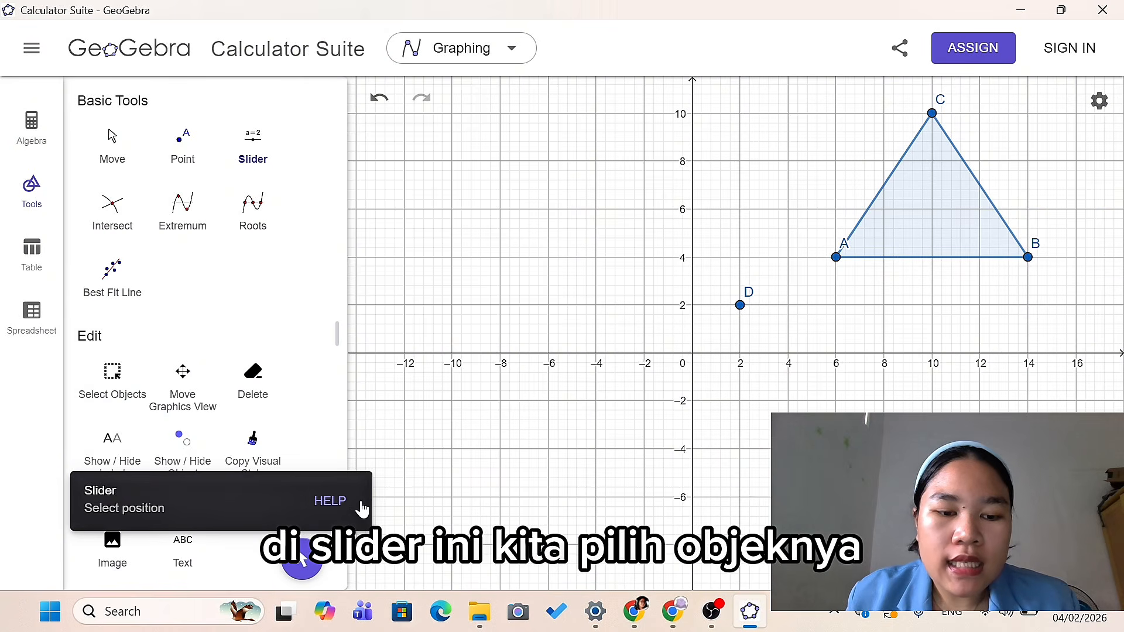
{"action": "left_click", "coordinate": [910, 233]}
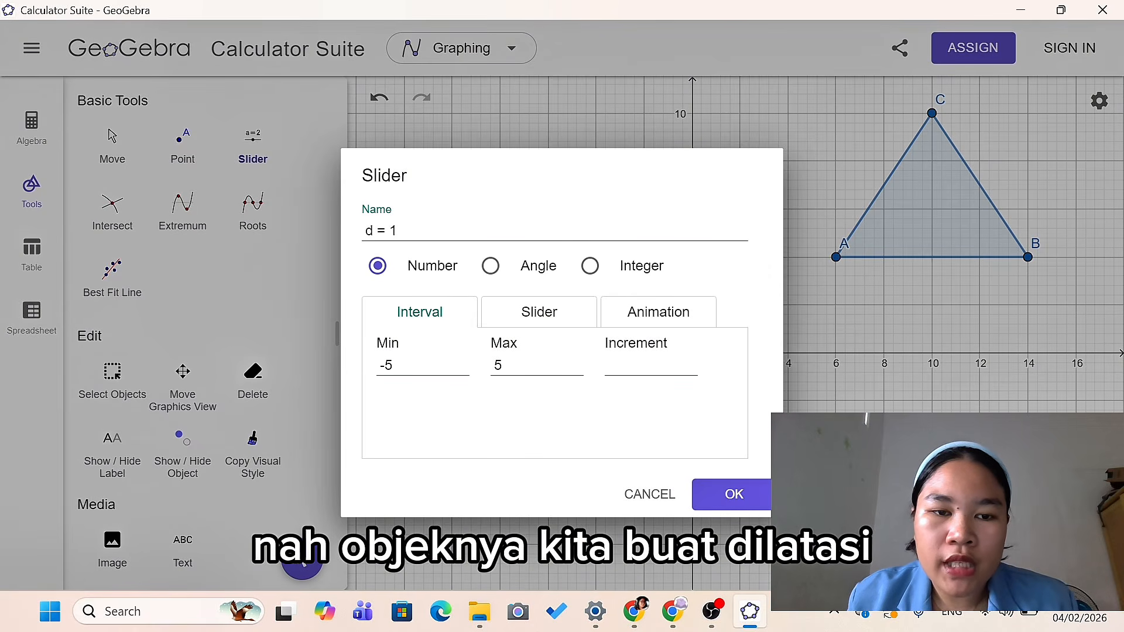
{"action": "left_click", "coordinate": [399, 231]}
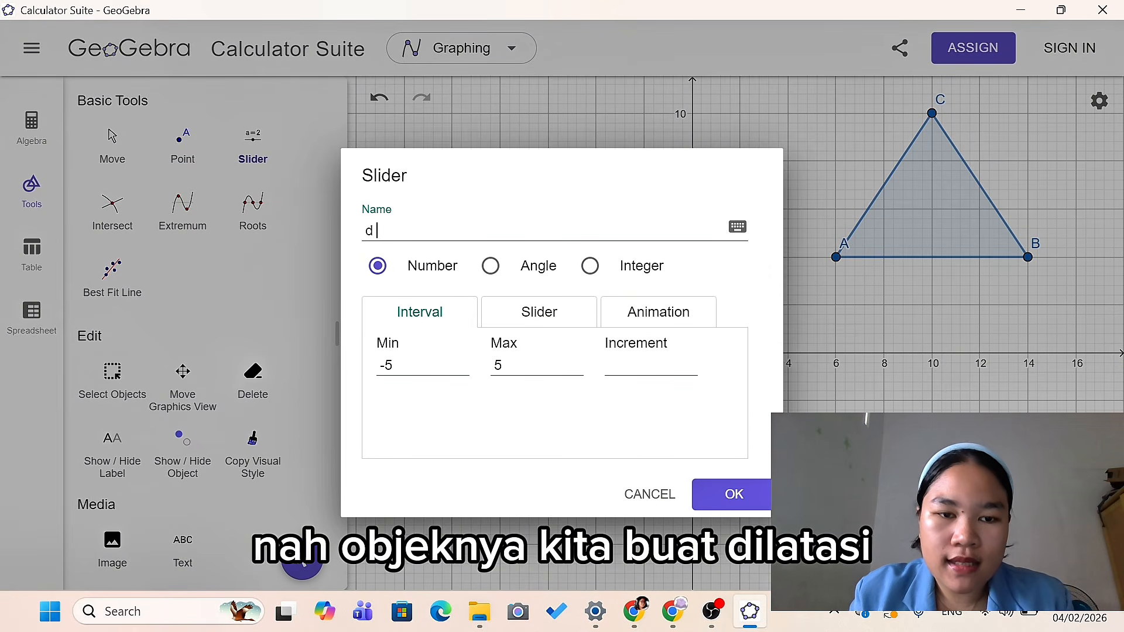
{"action": "type", "text": "di"}
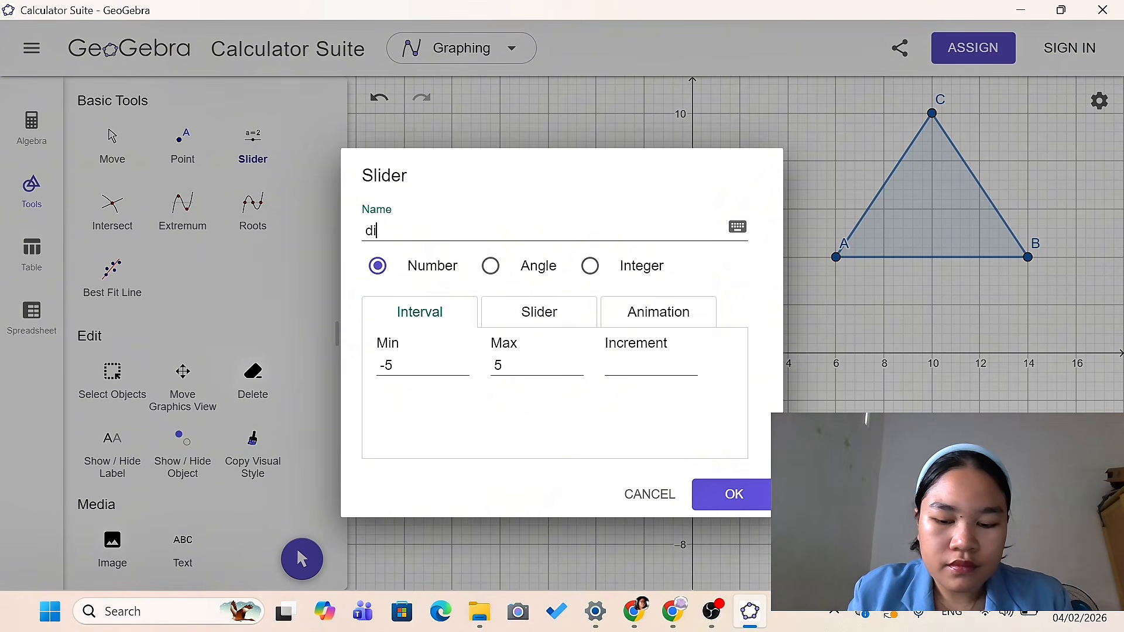
{"action": "type", "text": "latas"}
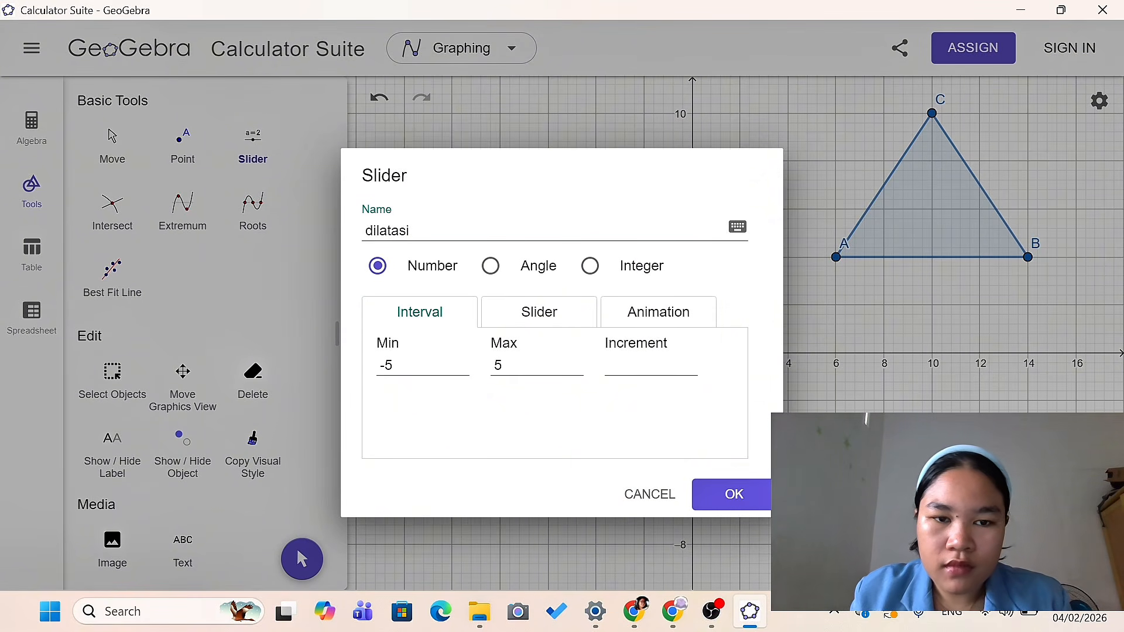
{"action": "type", "text": "i"}
Set the slider's increment to 0.1 and create it with the interval from -5 to 5.
{"action": "left_click", "coordinate": [638, 375]}
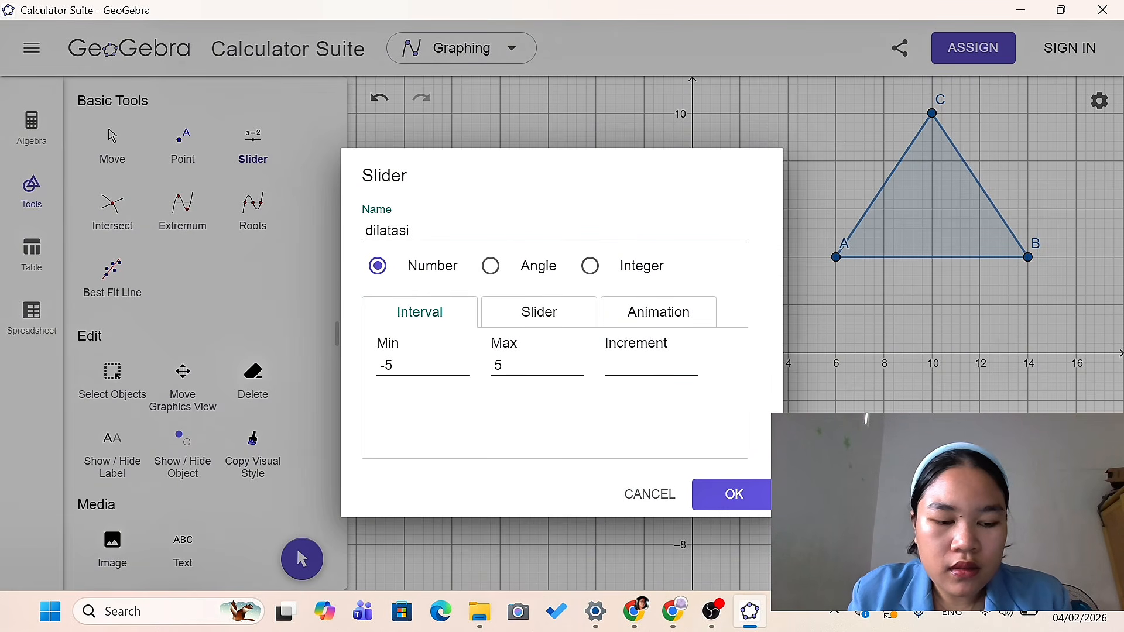
{"action": "type", "text": "0,"}
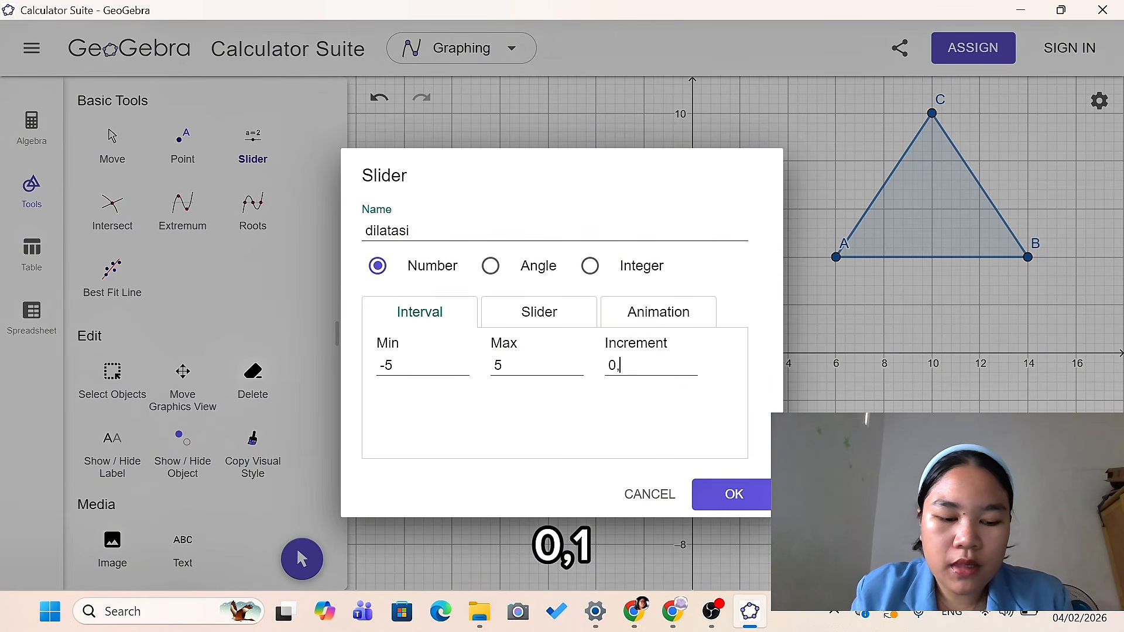
{"action": "type", "text": "1"}
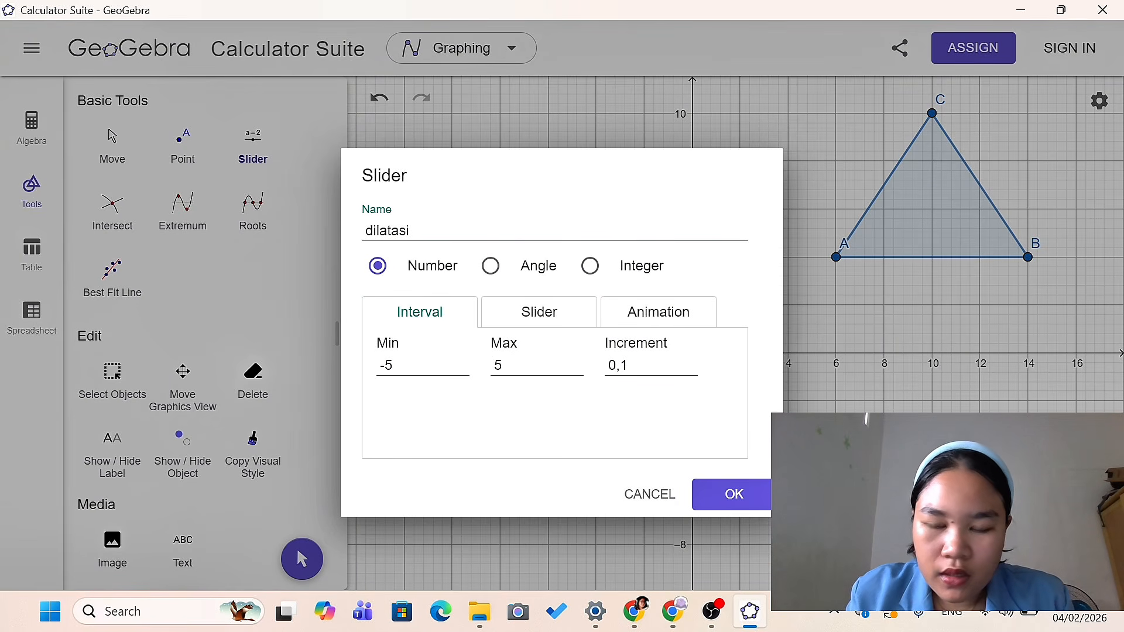
{"action": "type", "text": "."}
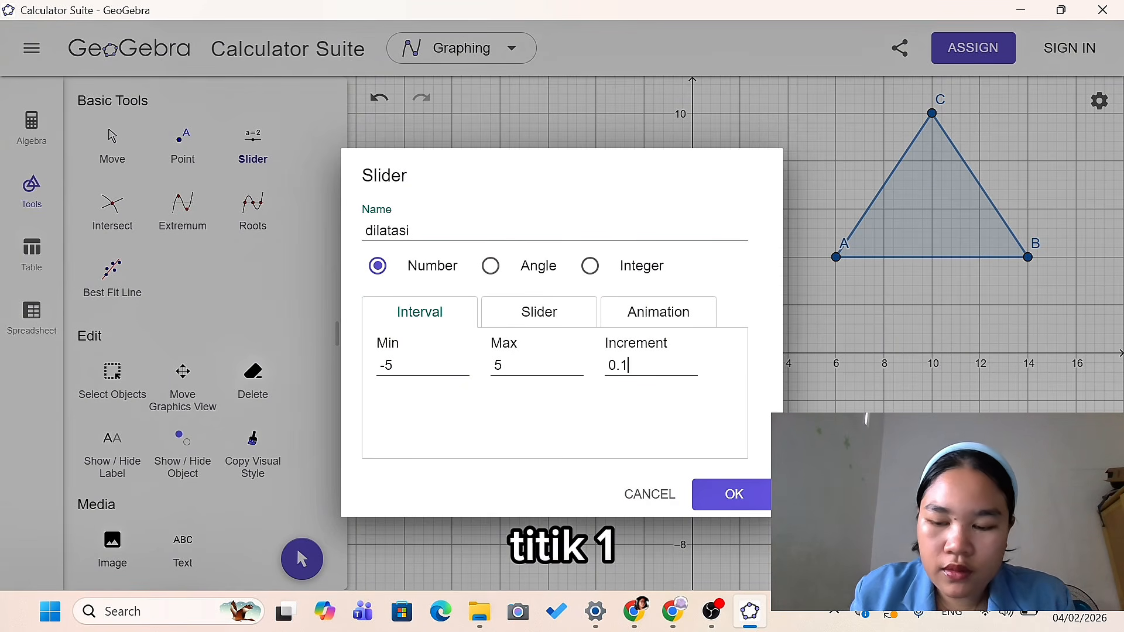
{"action": "key", "text": "Return"}
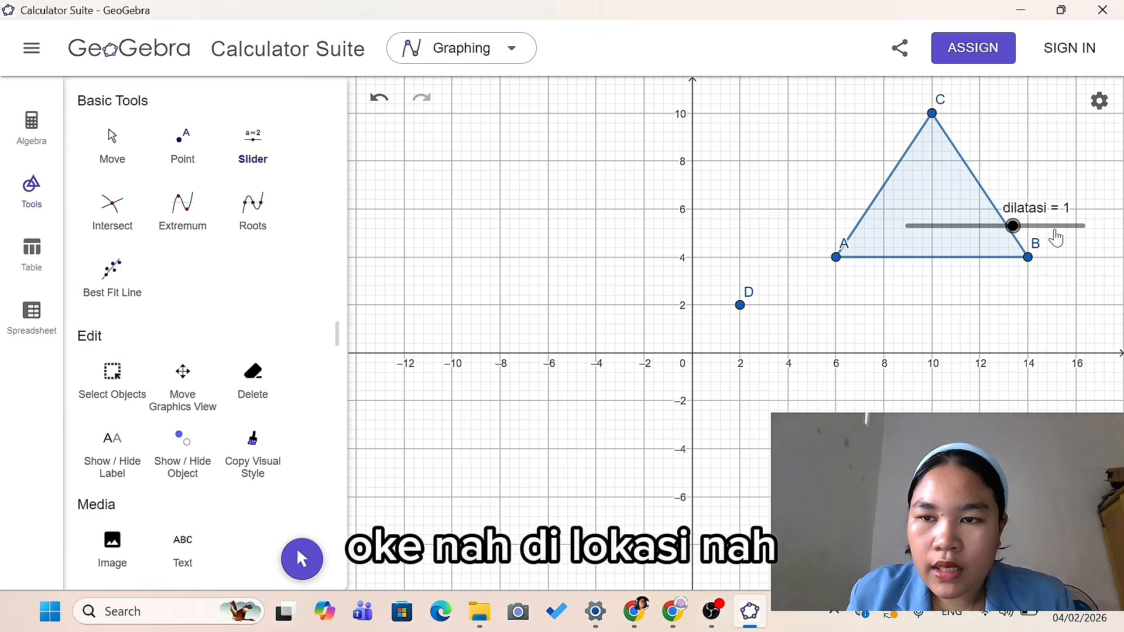
Move the dilatasi slider off the triangle to the upper edge of the graph, just beside the y-axis.
{"action": "left_click_drag", "start_coordinate": [1055, 237], "coordinate": [853, 95]}
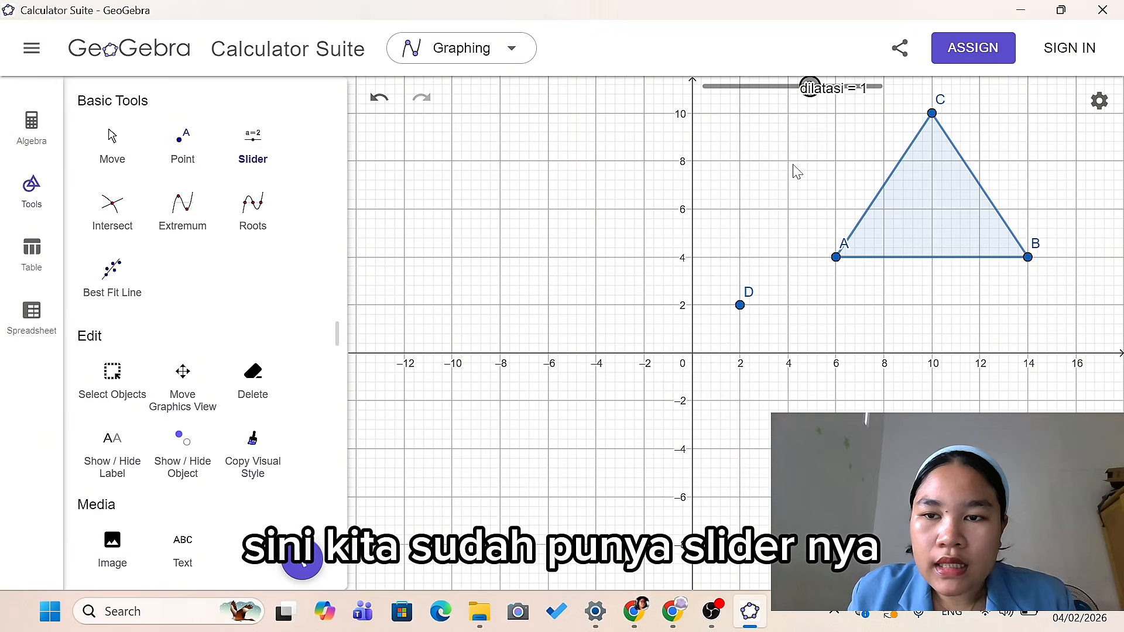
{"action": "scroll", "coordinate": [793, 170], "scroll_direction": "up", "scroll_amount": 3}
{"action": "scroll", "coordinate": [792, 171], "scroll_direction": "down", "scroll_amount": 4}
{"action": "scroll", "coordinate": [793, 170], "scroll_direction": "up", "scroll_amount": 1}
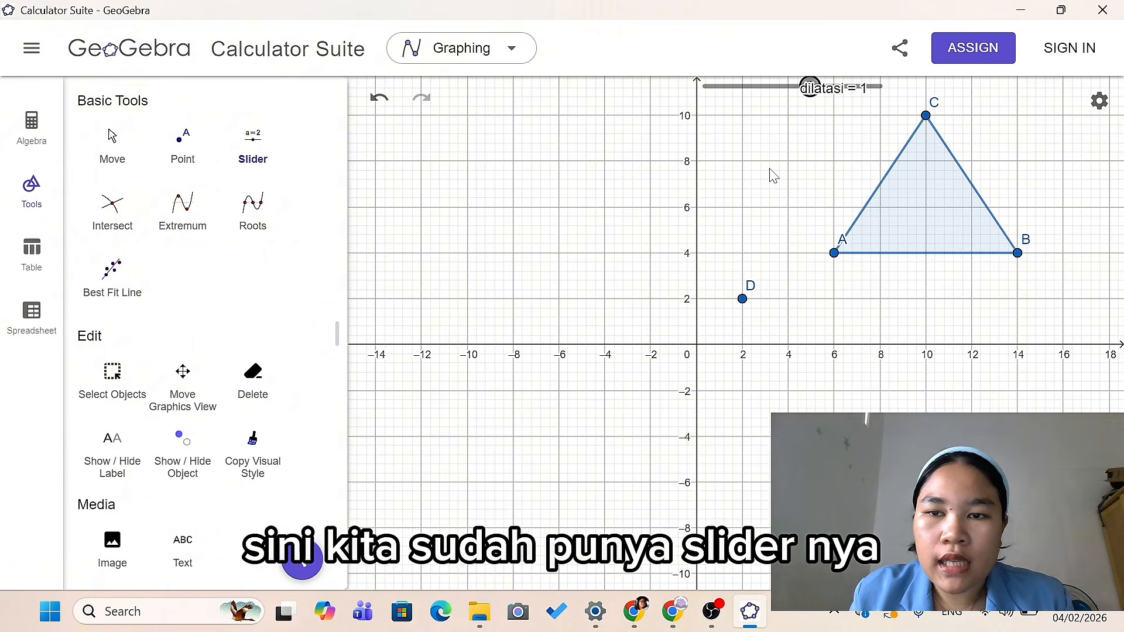
Dilate triangle ABC from point D using the factor dilatasi, and return to the Move tool.
{"action": "scroll", "coordinate": [211, 409], "scroll_direction": "down", "scroll_amount": 10}
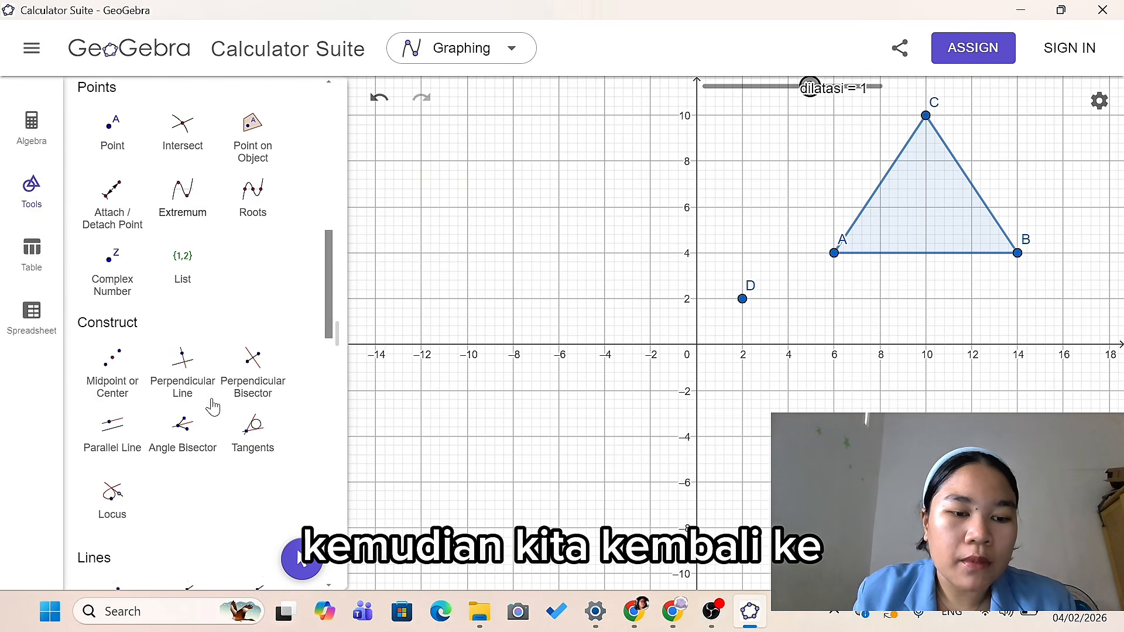
{"action": "scroll", "coordinate": [212, 407], "scroll_direction": "down", "scroll_amount": 8}
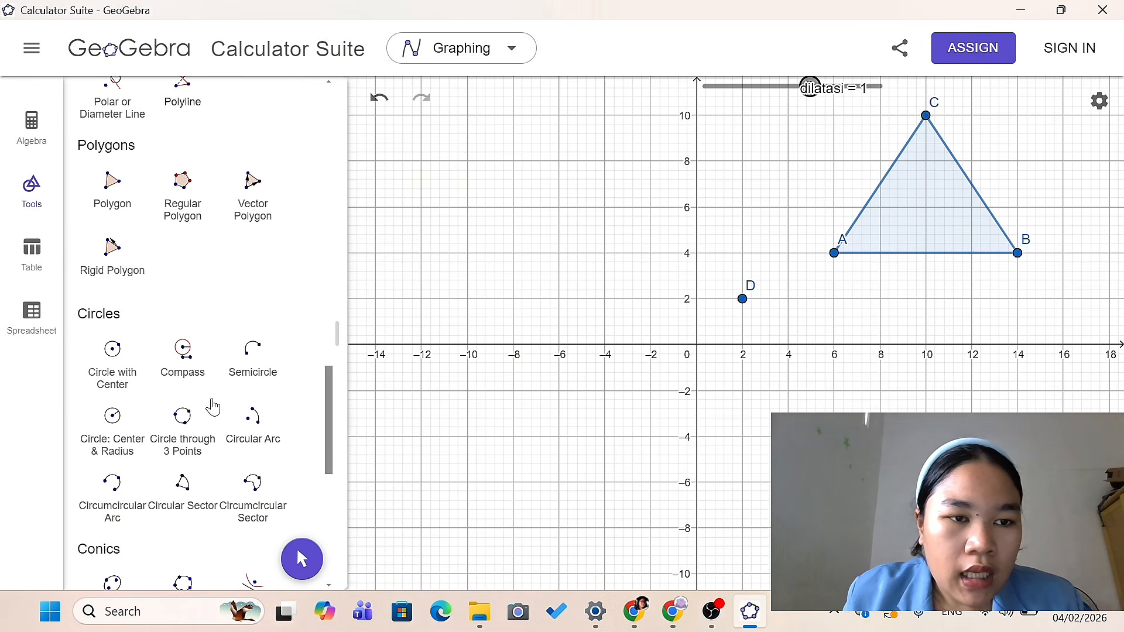
{"action": "scroll", "coordinate": [212, 407], "scroll_direction": "down", "scroll_amount": 8}
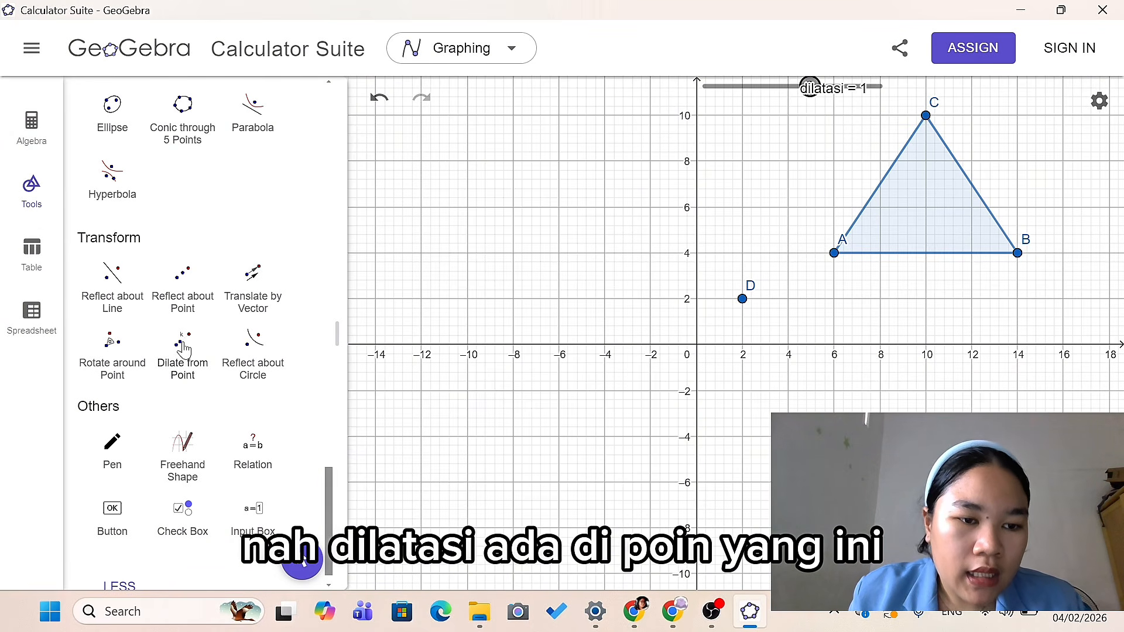
{"action": "left_click", "coordinate": [193, 363]}
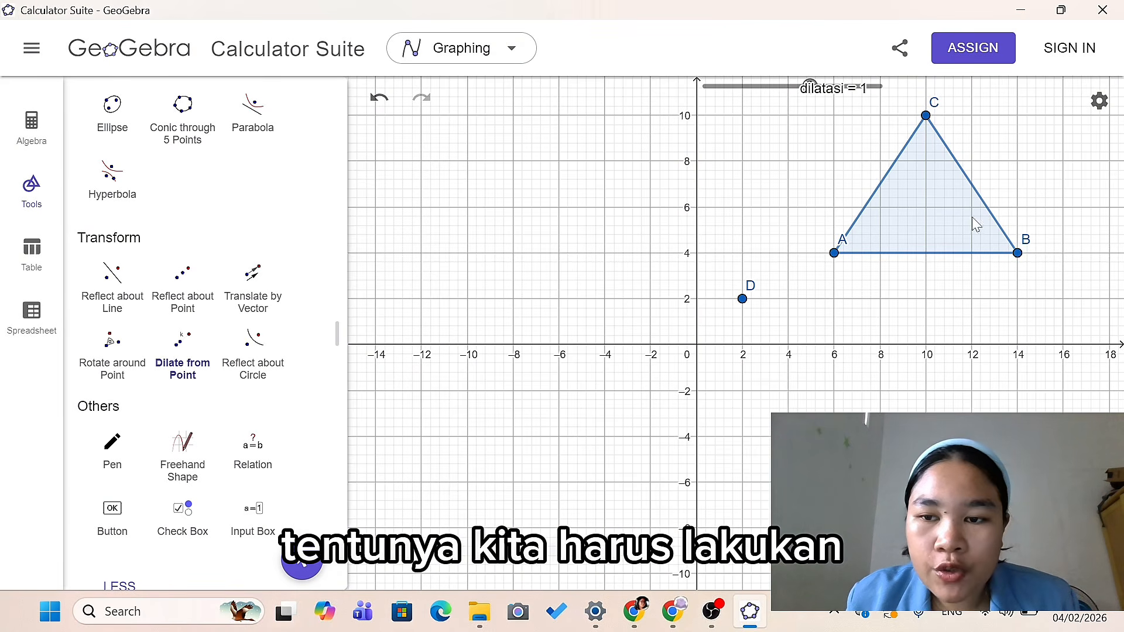
{"action": "left_click", "coordinate": [741, 300]}
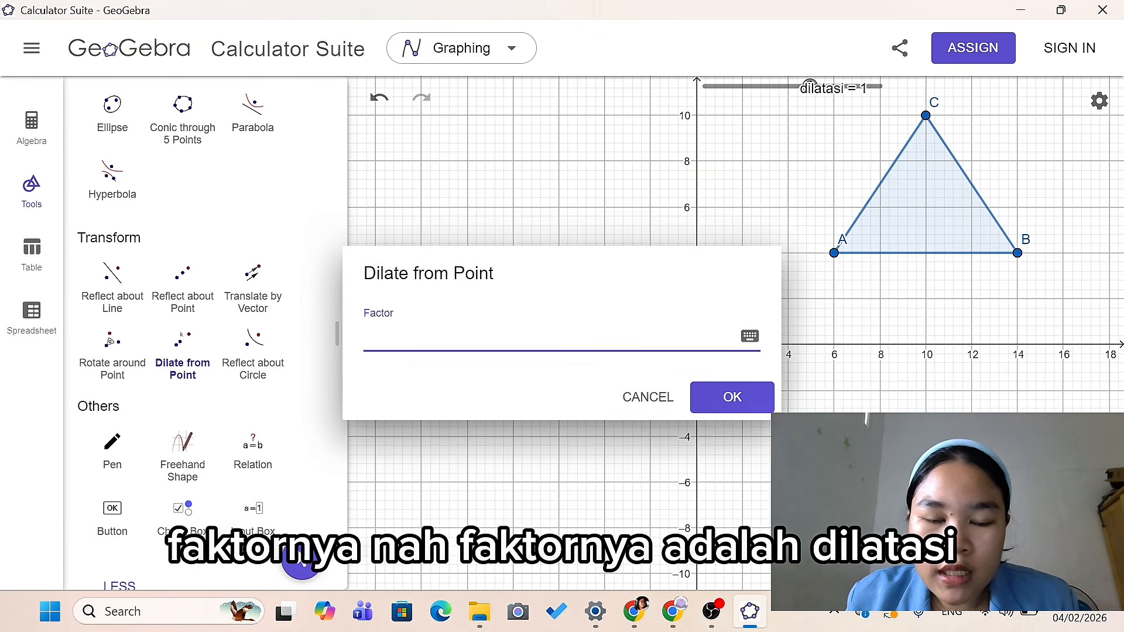
{"action": "type", "text": "d"}
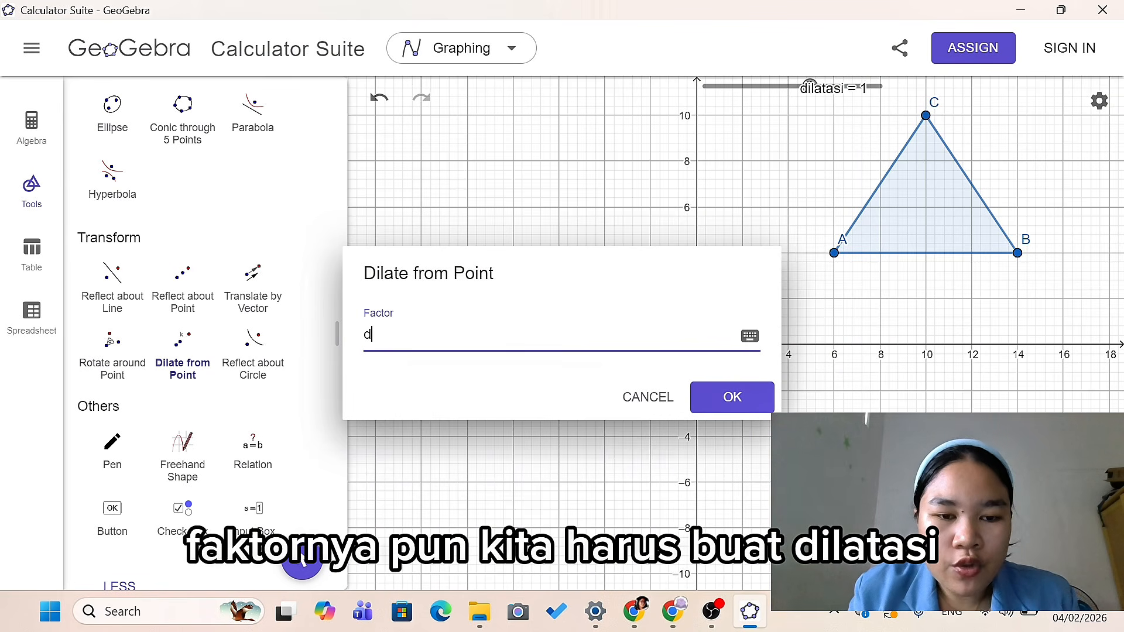
{"action": "type", "text": "ilata"}
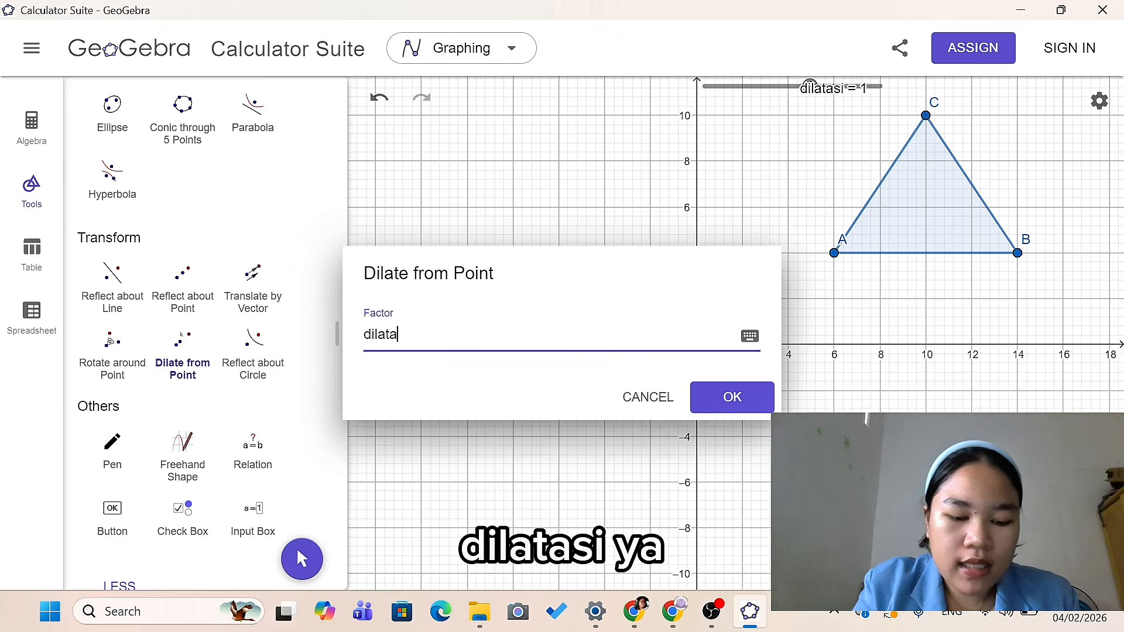
{"action": "type", "text": "si"}
{"action": "key", "text": "Return"}
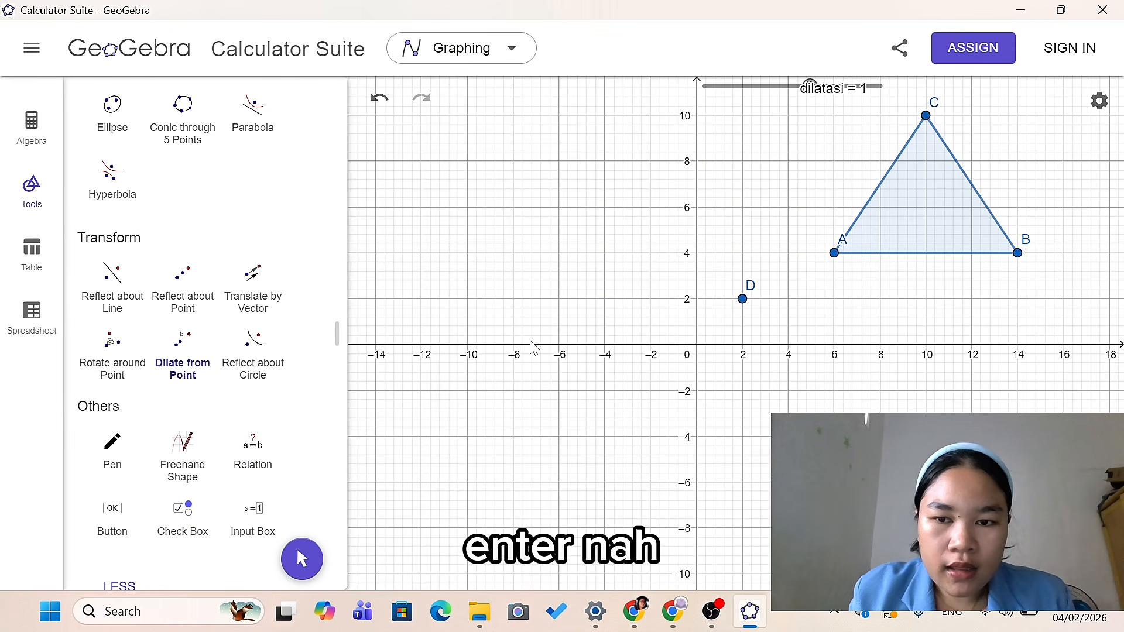
{"action": "scroll", "coordinate": [860, 159], "scroll_direction": "up", "scroll_amount": 5}
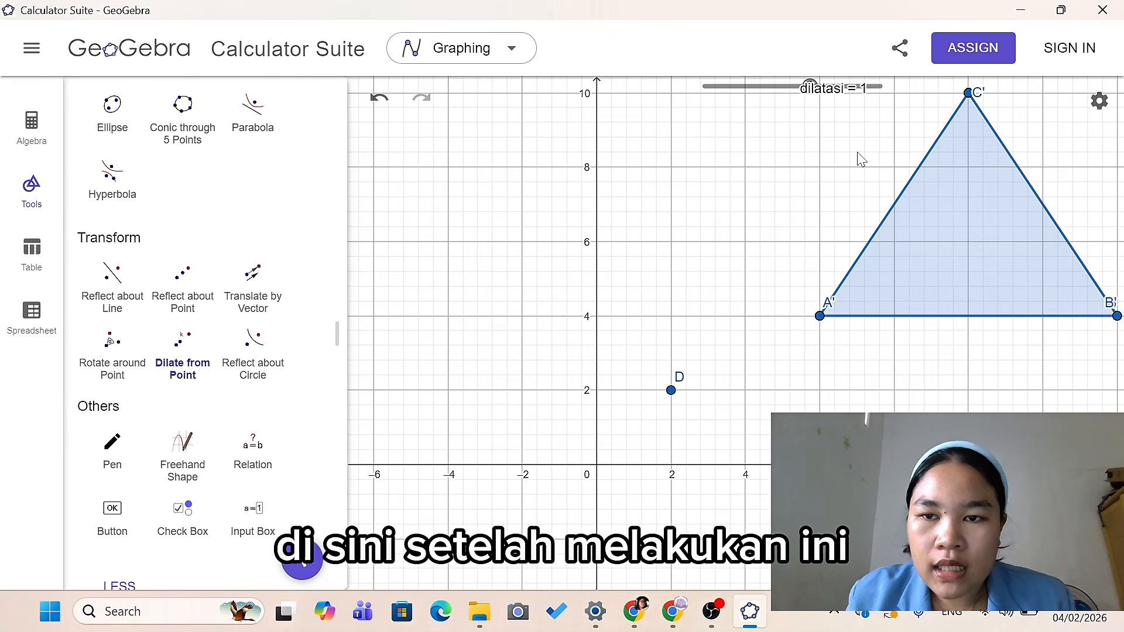
{"action": "scroll", "coordinate": [860, 159], "scroll_direction": "down", "scroll_amount": 5}
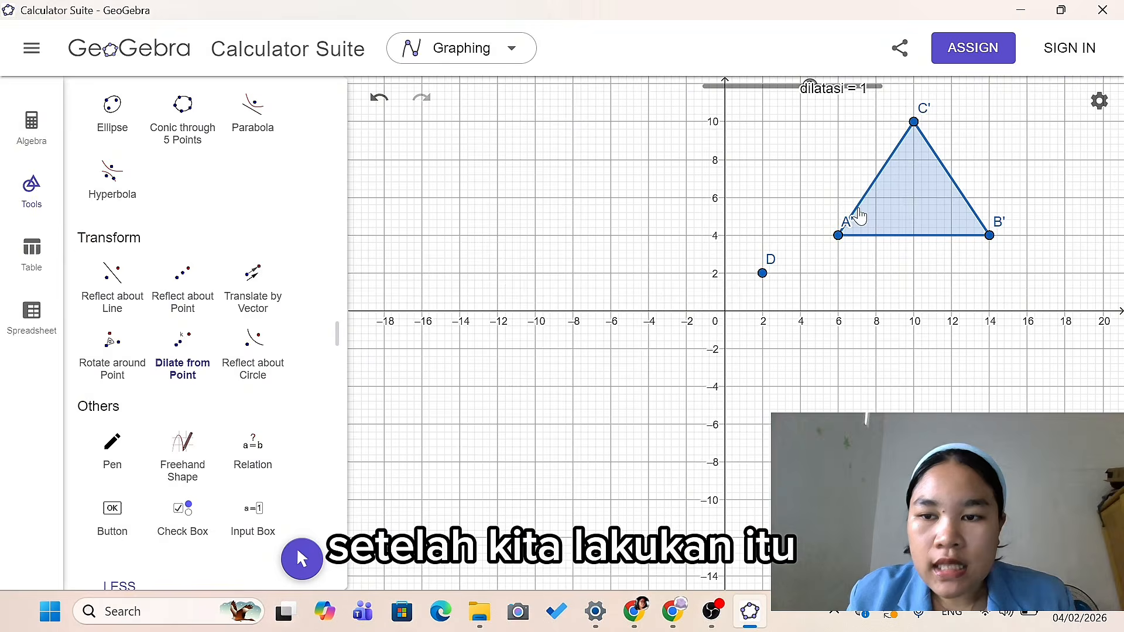
{"action": "key", "text": "Escape"}
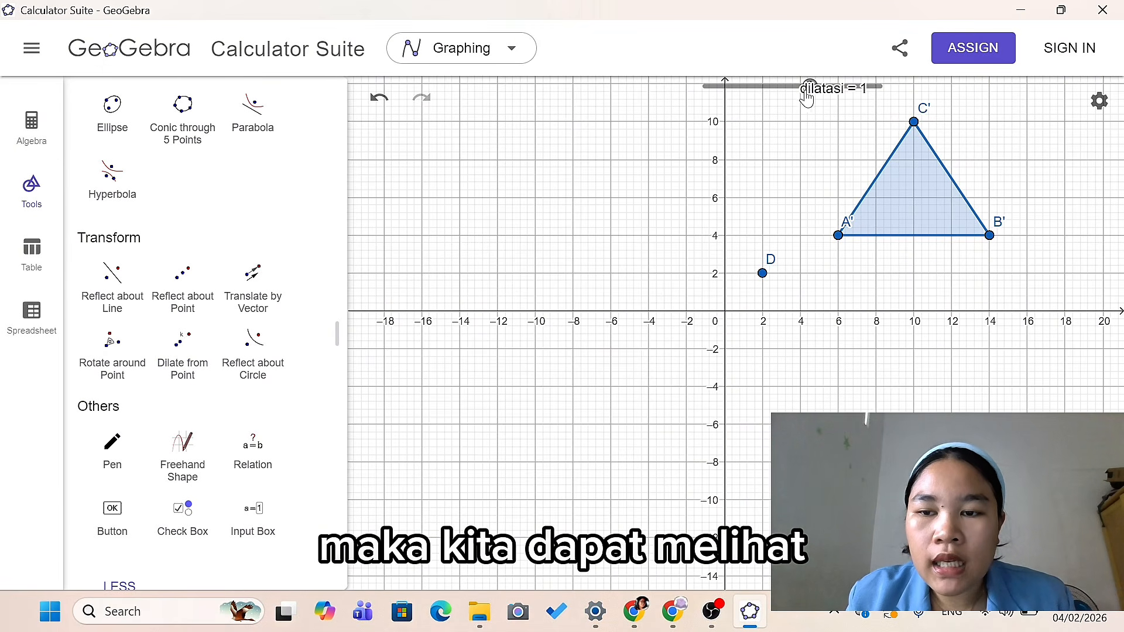
Test the dilation by moving the dilatasi slider to 3.6, and leave it at 2.8.
{"action": "left_click_drag", "start_coordinate": [776, 105], "coordinate": [854, 108]}
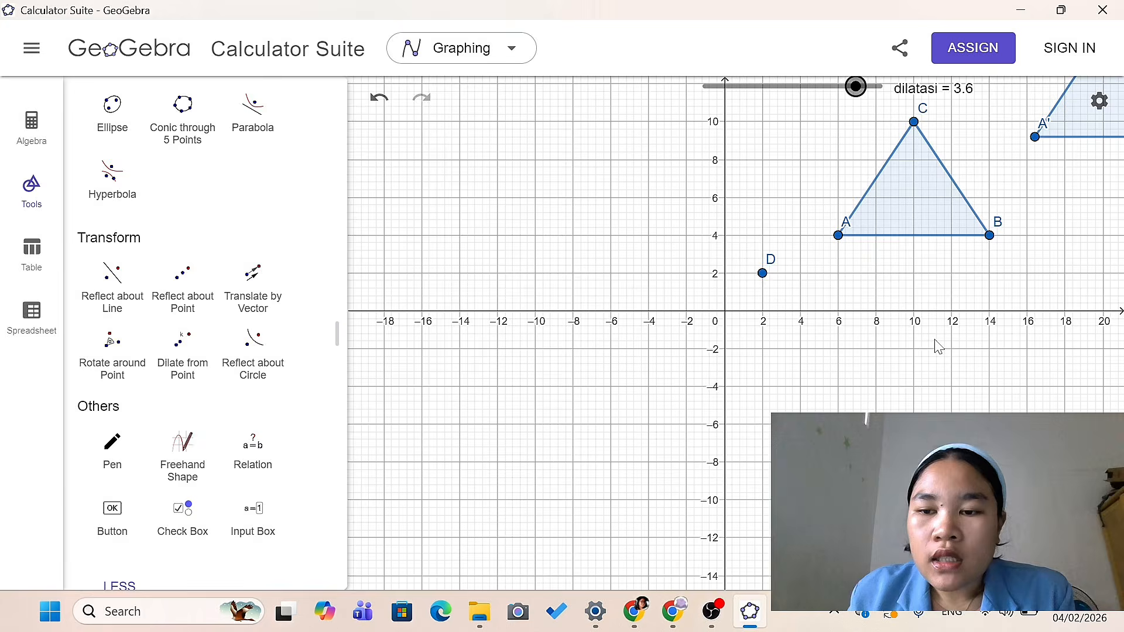
{"action": "scroll", "coordinate": [938, 346], "scroll_direction": "down", "scroll_amount": 8}
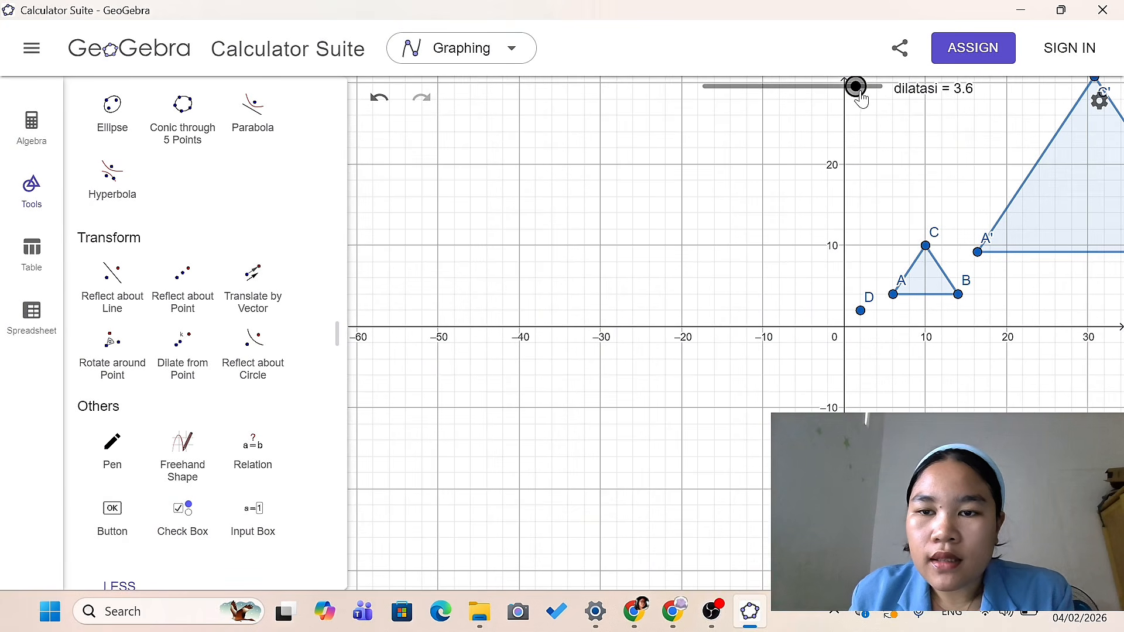
{"action": "left_click_drag", "start_coordinate": [858, 93], "coordinate": [841, 134]}
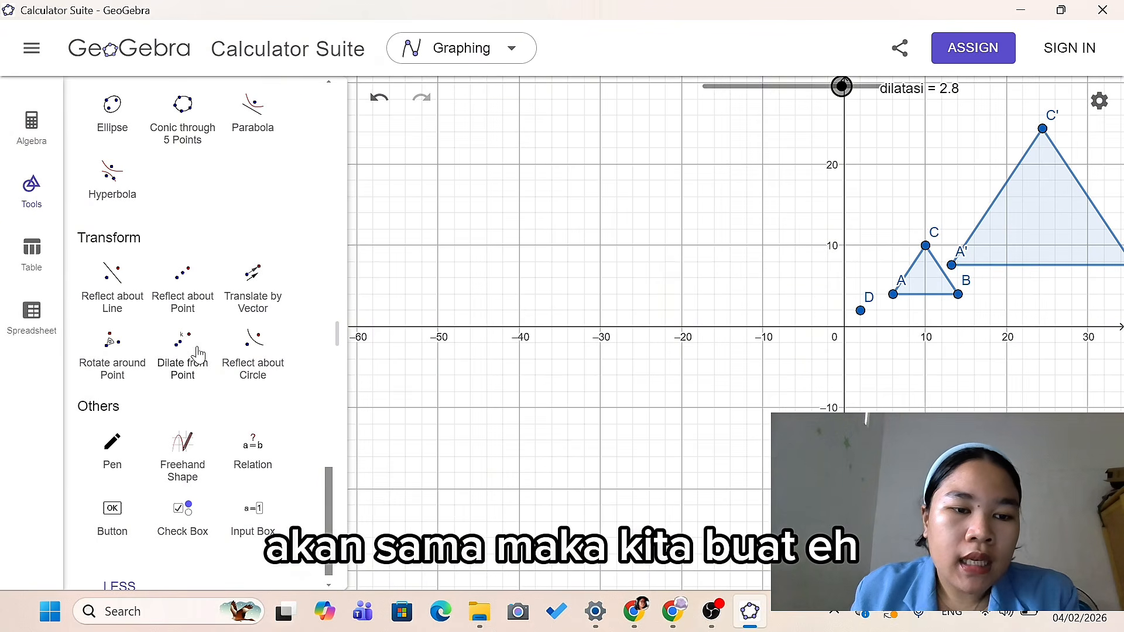
Activate the Ray tool for constructing rays from the center of dilation.
{"action": "scroll", "coordinate": [198, 354], "scroll_direction": "up", "scroll_amount": 15}
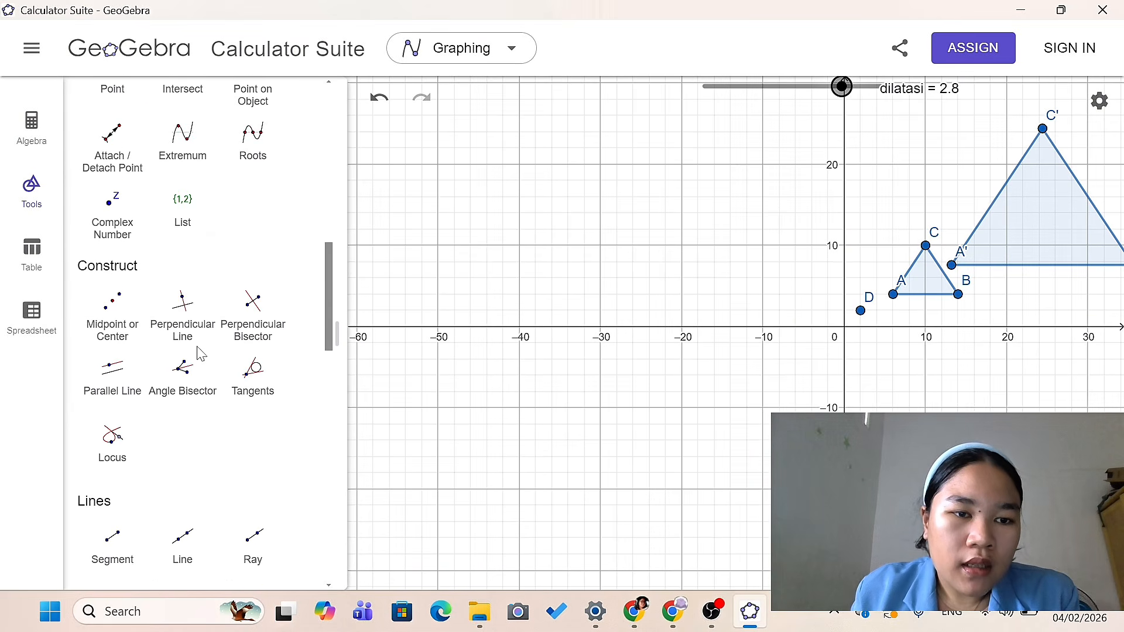
{"action": "scroll", "coordinate": [197, 354], "scroll_direction": "down", "scroll_amount": 4}
{"action": "left_click", "coordinate": [261, 291]}
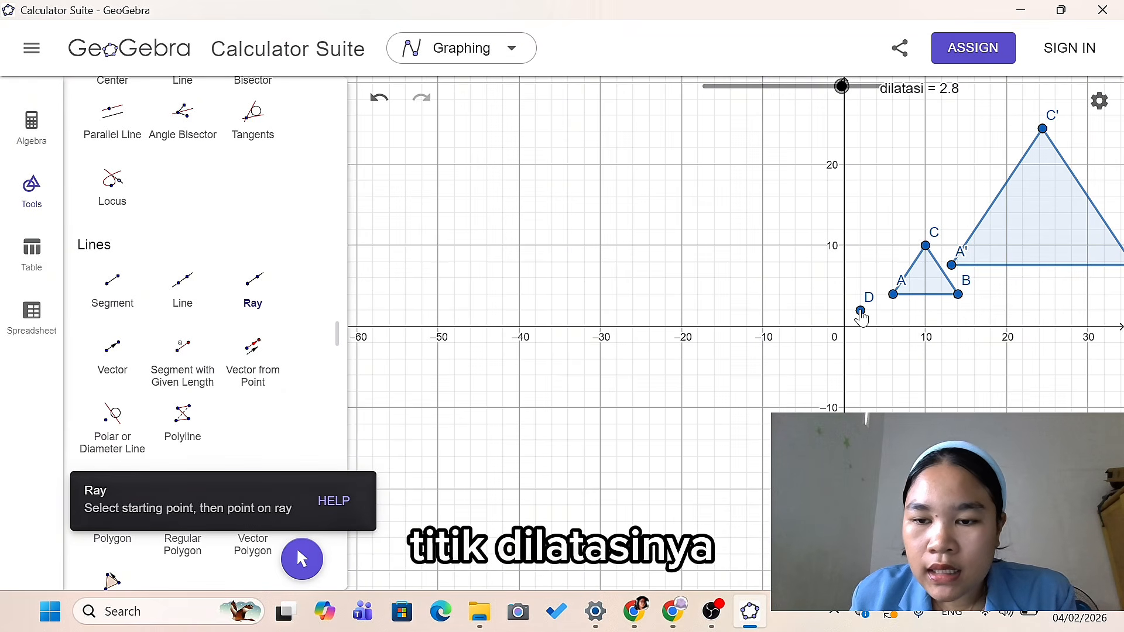
{"action": "left_click", "coordinate": [860, 312]}
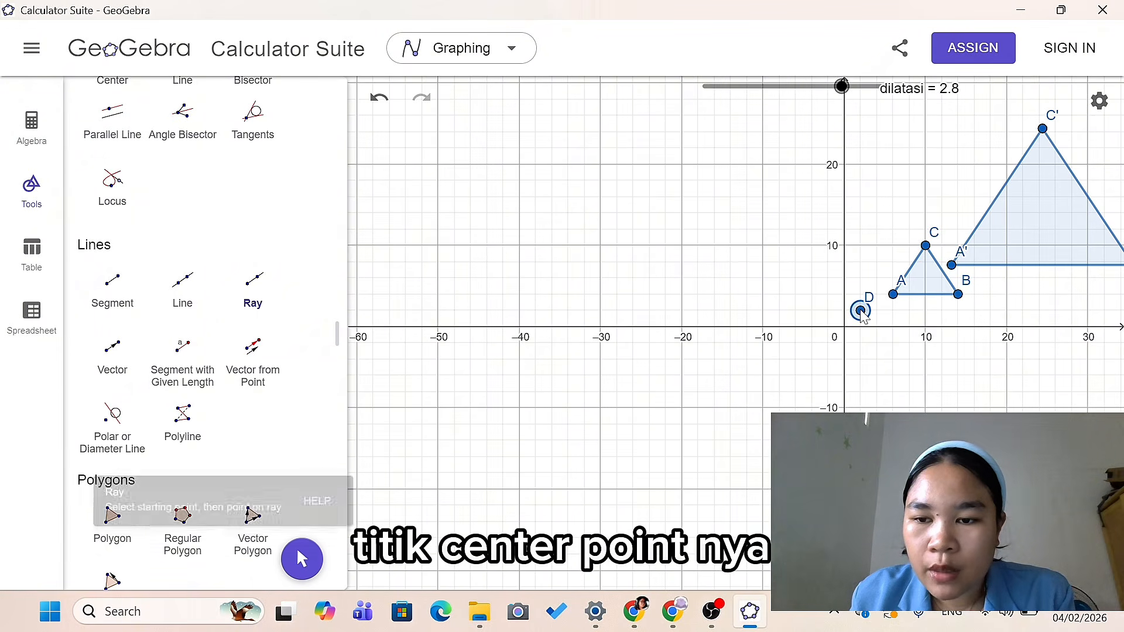
{"action": "mouse_move", "coordinate": [862, 315]}
{"action": "left_mouse_down"}
{"action": "mouse_move", "coordinate": [874, 305]}
{"action": "mouse_move", "coordinate": [862, 316]}
{"action": "left_mouse_up"}
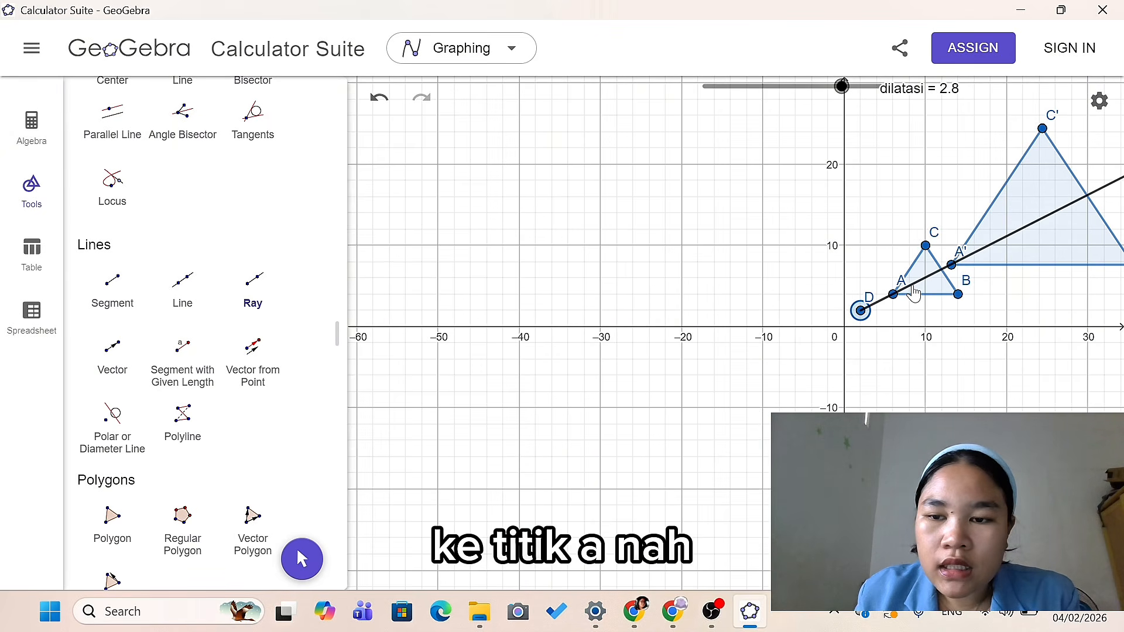
{"action": "left_click", "coordinate": [913, 286]}
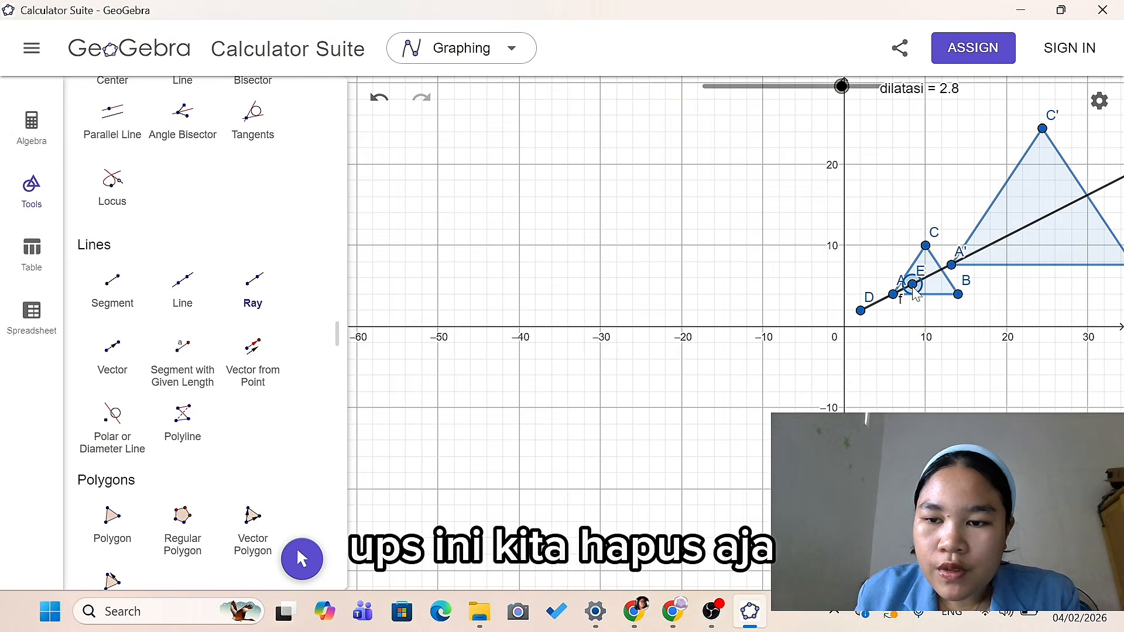
{"action": "key", "text": "ctrl+z"}
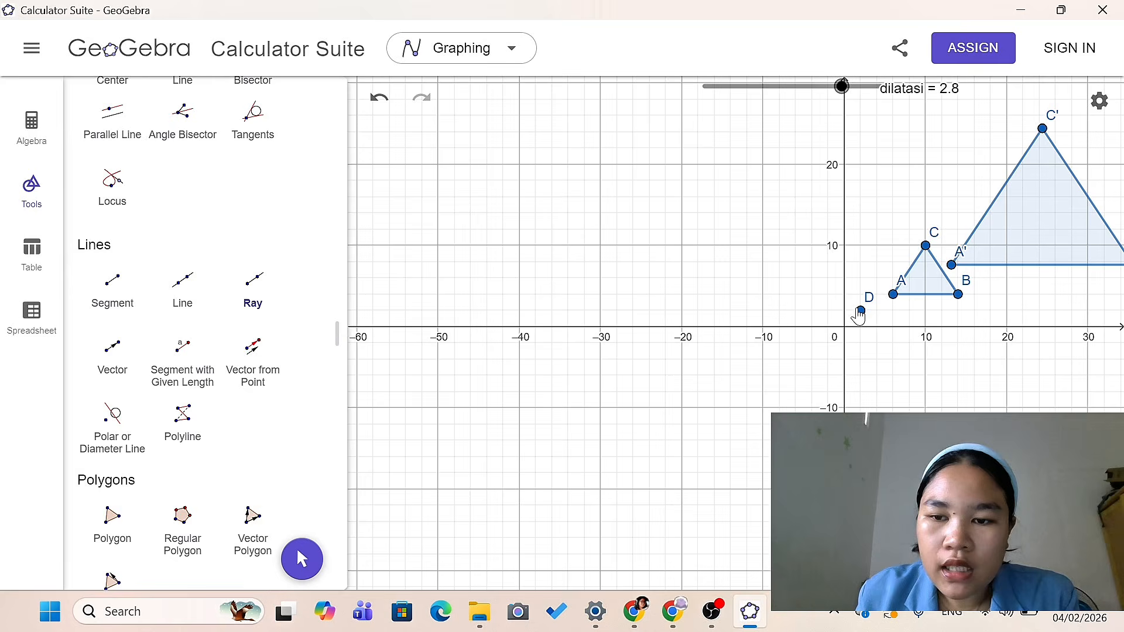
Draw three rays starting at point D, one each through vertices A, B and C of the original triangle.
{"action": "left_click", "coordinate": [860, 311]}
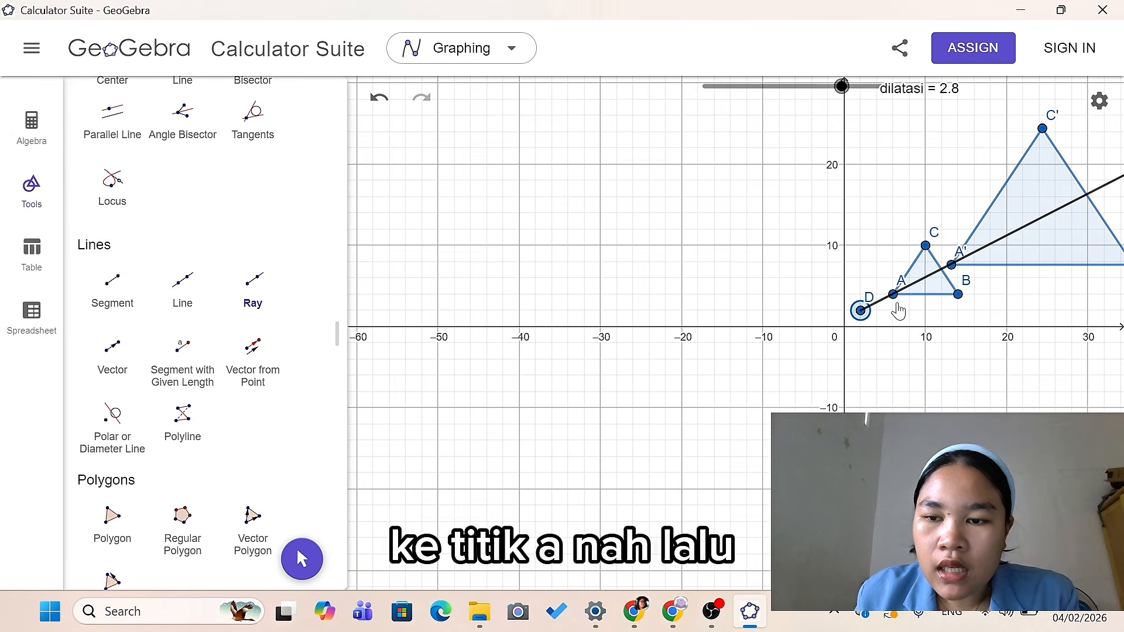
{"action": "left_click", "coordinate": [898, 310]}
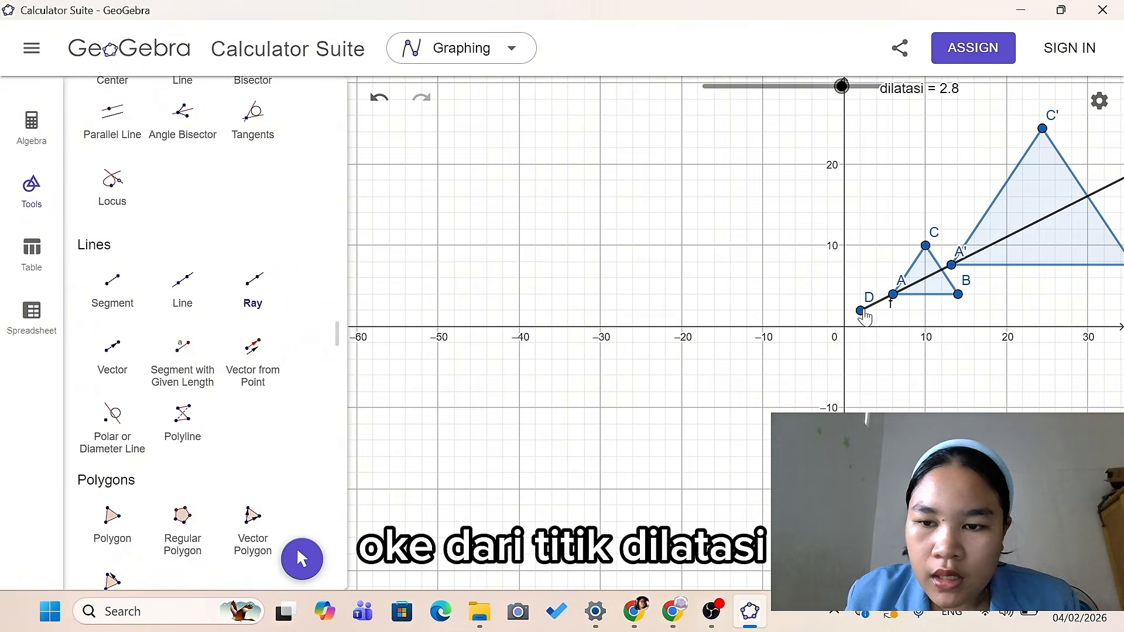
{"action": "left_click", "coordinate": [861, 311]}
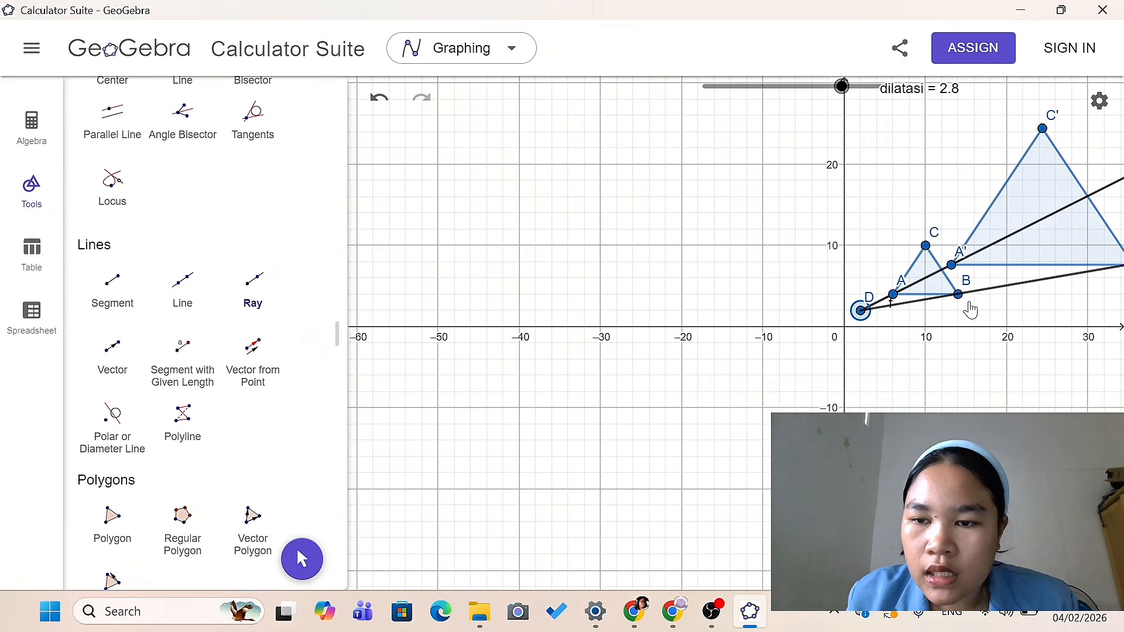
{"action": "left_click", "coordinate": [959, 295]}
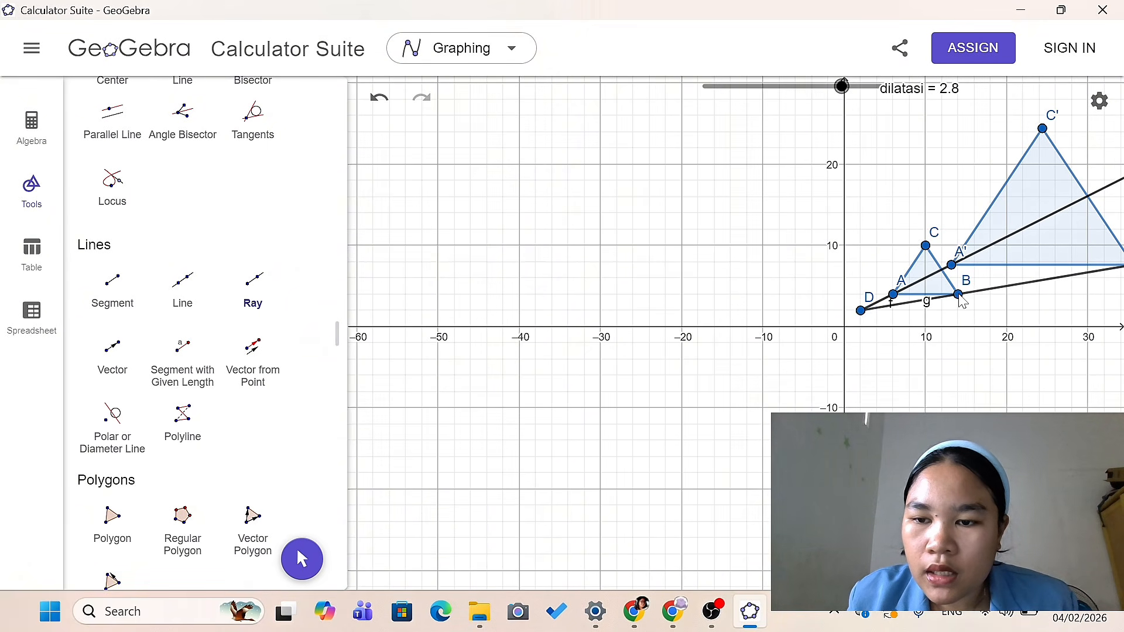
{"action": "left_click", "coordinate": [861, 312]}
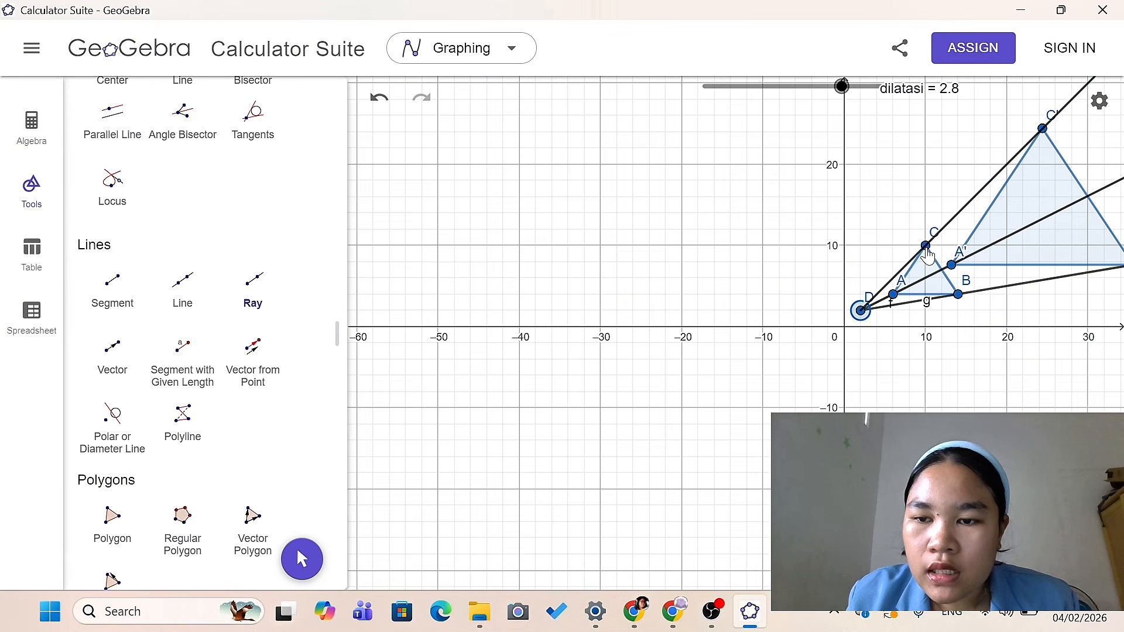
{"action": "left_click", "coordinate": [926, 251]}
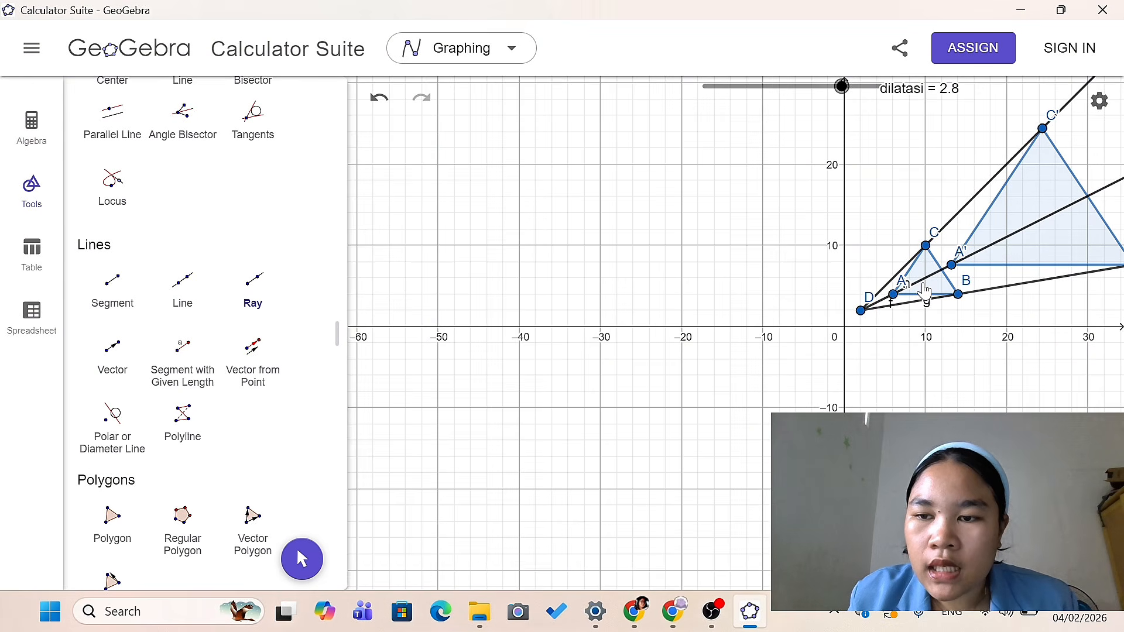
Set the dilatasi slider to -3.9 to dilate the triangle to the opposite side of point D.
{"action": "scroll", "coordinate": [925, 290], "scroll_direction": "down", "scroll_amount": 4}
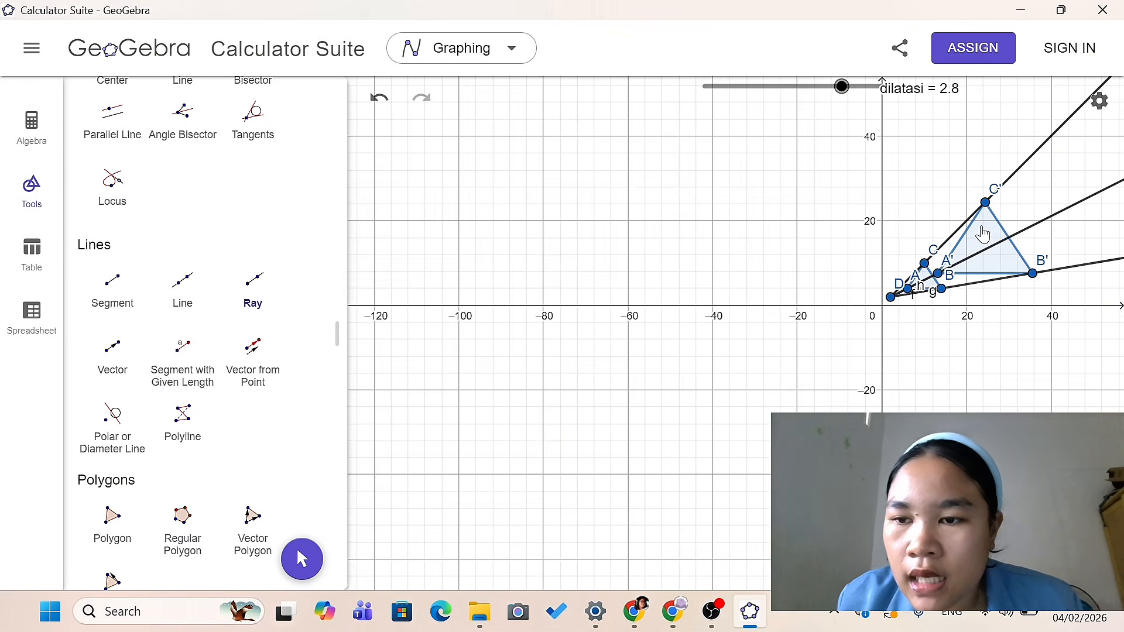
{"action": "scroll", "coordinate": [973, 264], "scroll_direction": "up", "scroll_amount": 4}
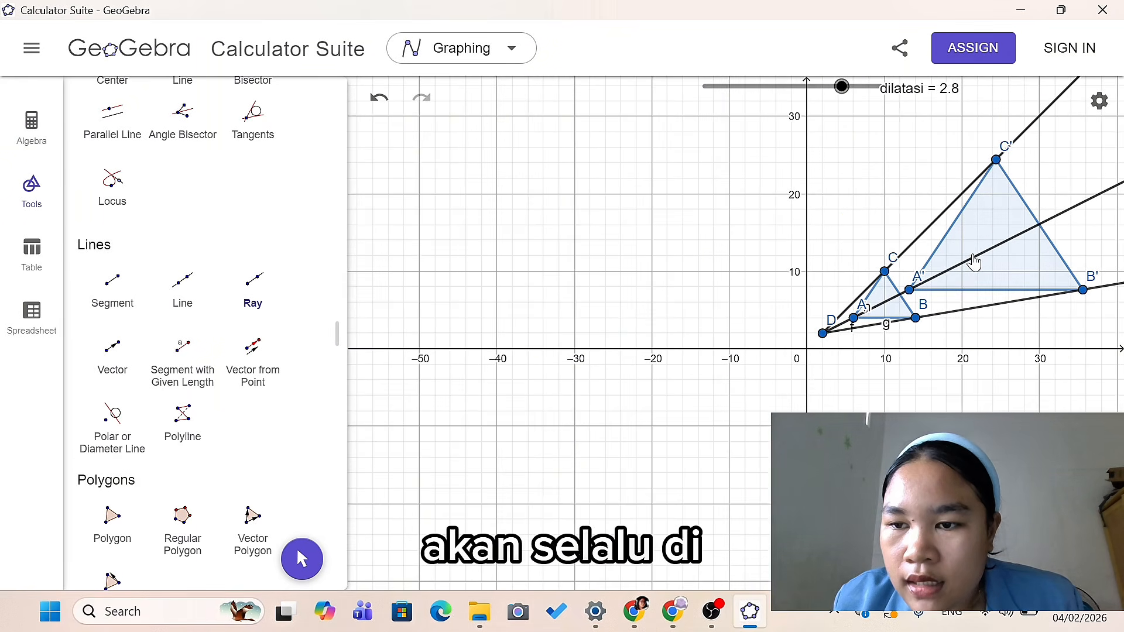
{"action": "scroll", "coordinate": [923, 270], "scroll_direction": "down", "scroll_amount": 6}
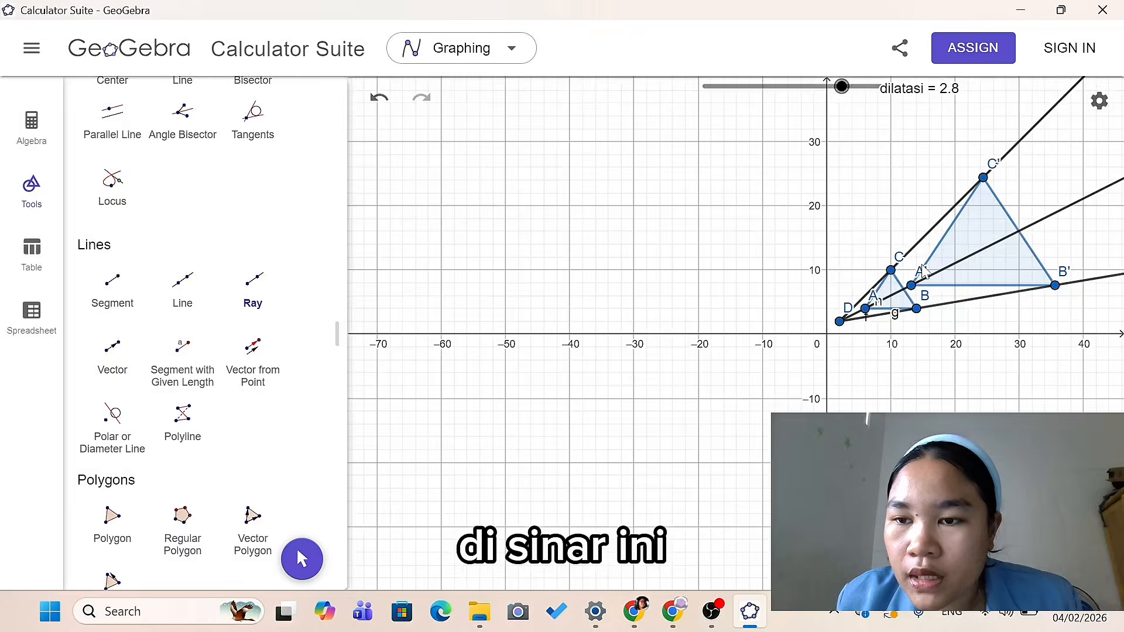
{"action": "scroll", "coordinate": [928, 271], "scroll_direction": "up", "scroll_amount": 1}
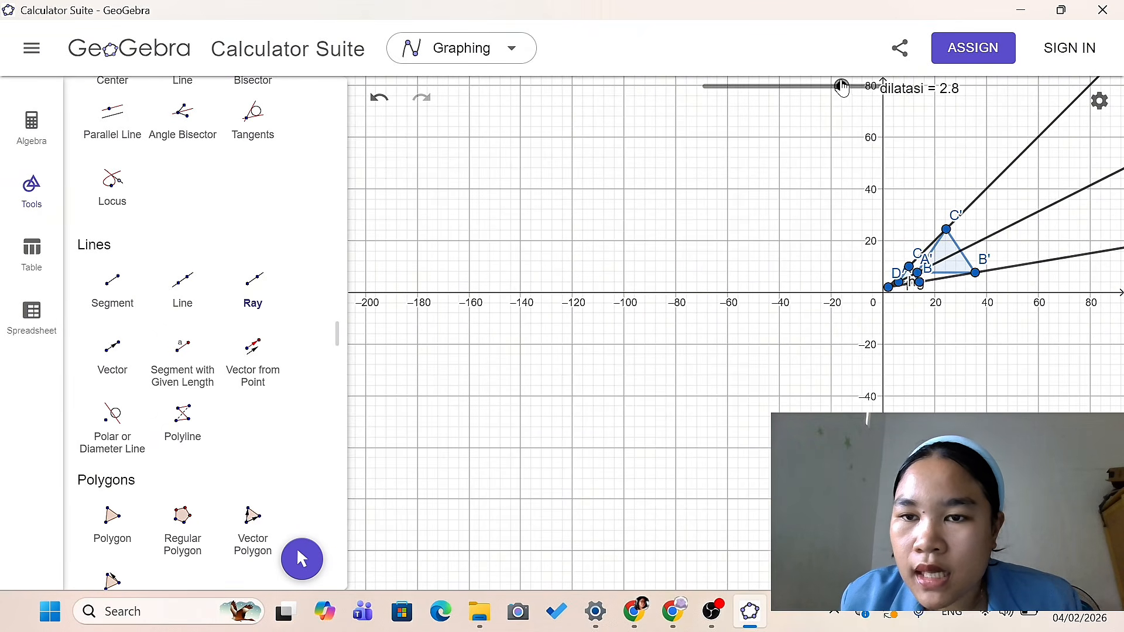
{"action": "left_click_drag", "start_coordinate": [843, 93], "coordinate": [728, 188]}
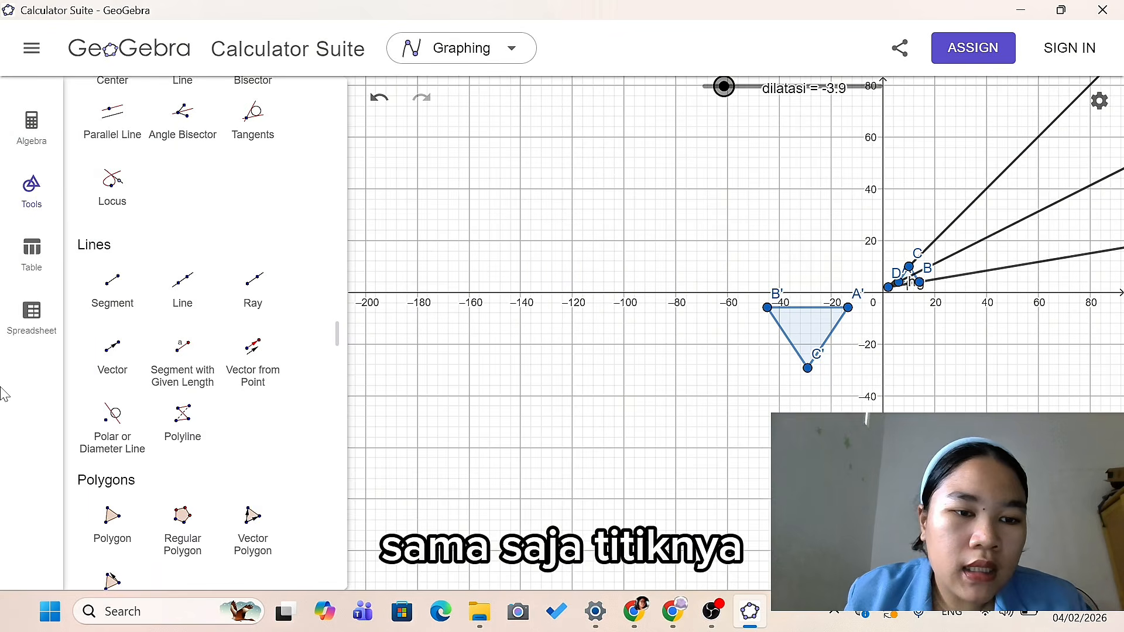
Draw three rays from point D through the image vertices A', B' and C' of the dilated triangle.
{"action": "left_click", "coordinate": [255, 288]}
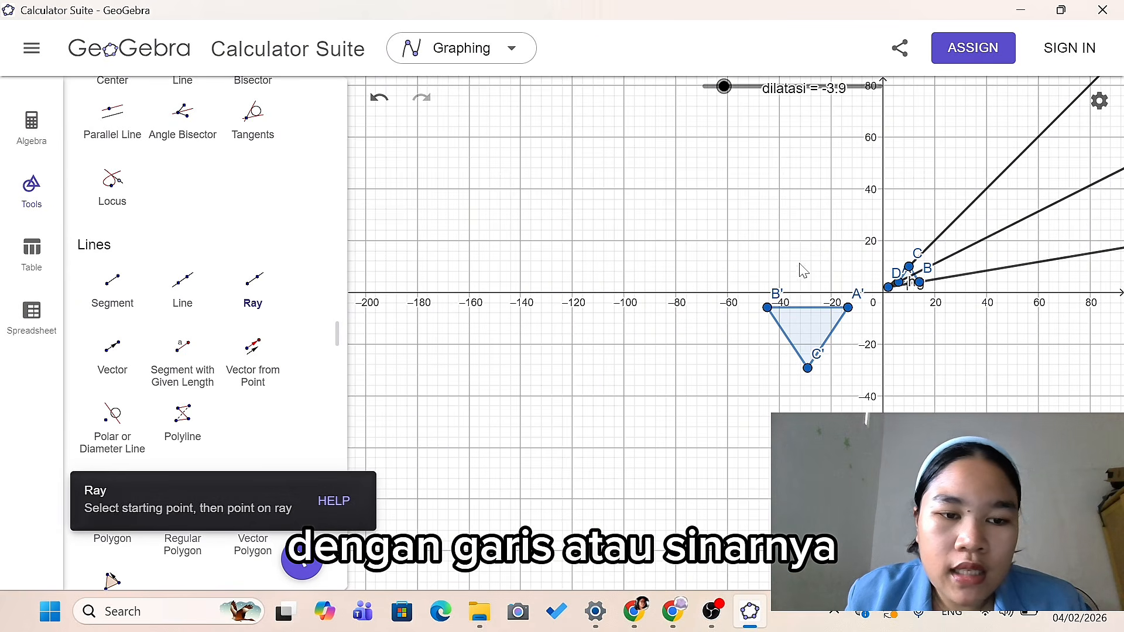
{"action": "left_click", "coordinate": [889, 288]}
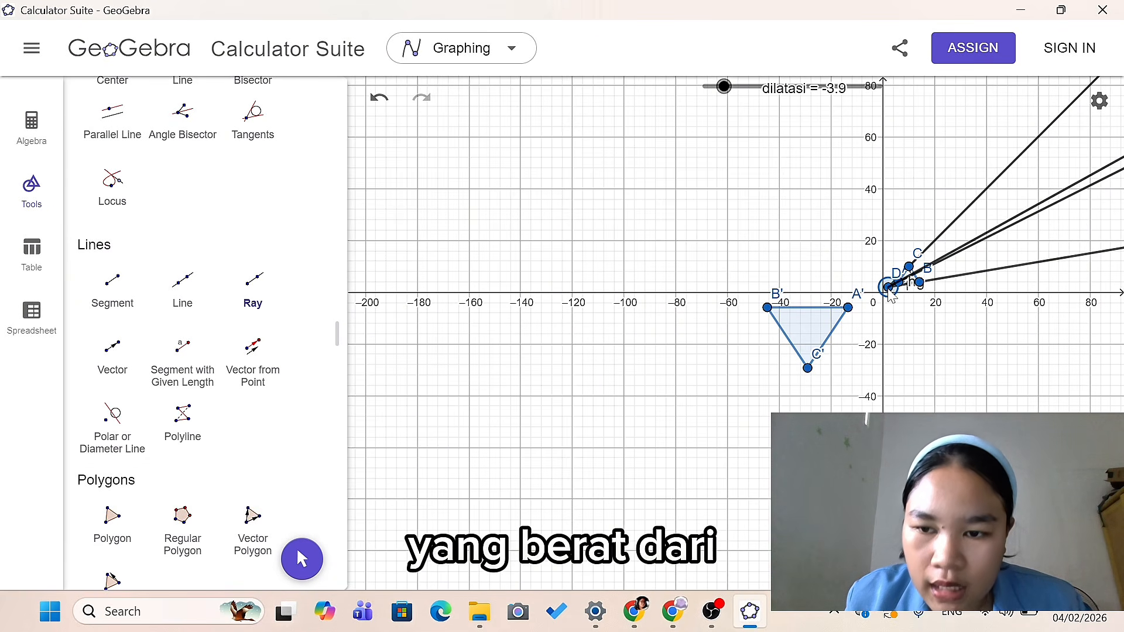
{"action": "left_click", "coordinate": [849, 307]}
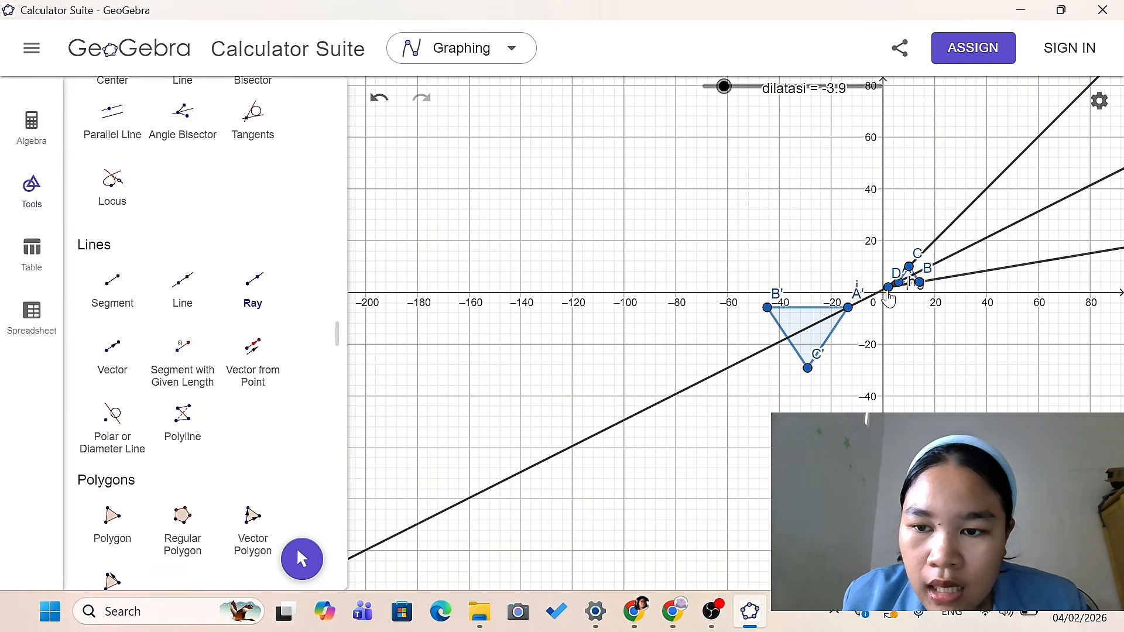
{"action": "left_click", "coordinate": [888, 288]}
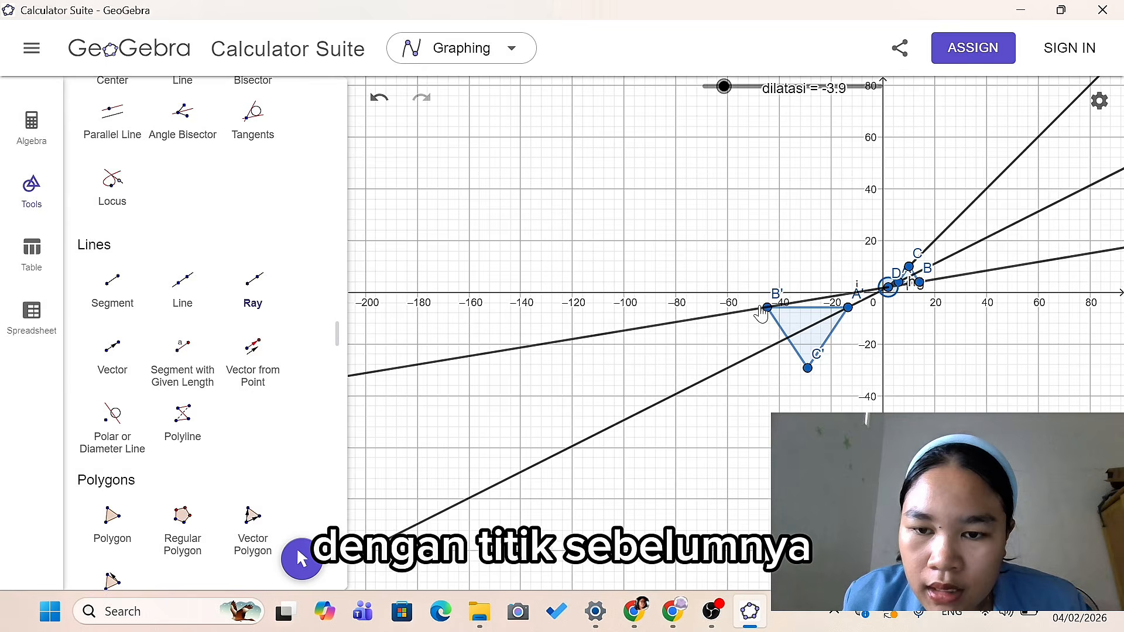
{"action": "left_click", "coordinate": [767, 309]}
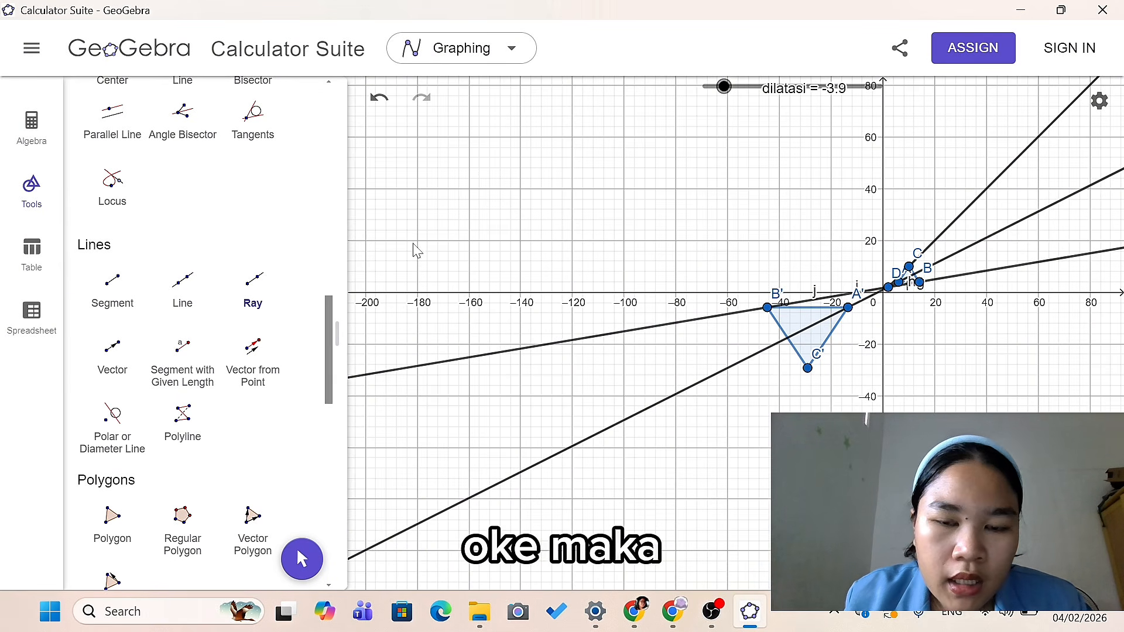
{"action": "left_click", "coordinate": [888, 288]}
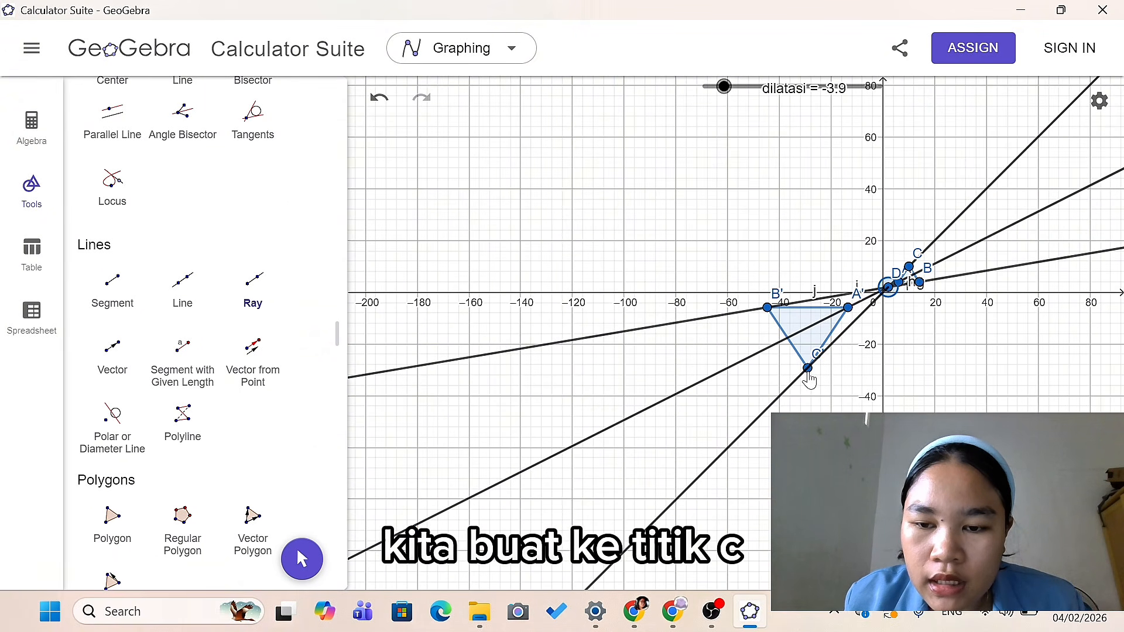
{"action": "left_click", "coordinate": [807, 368]}
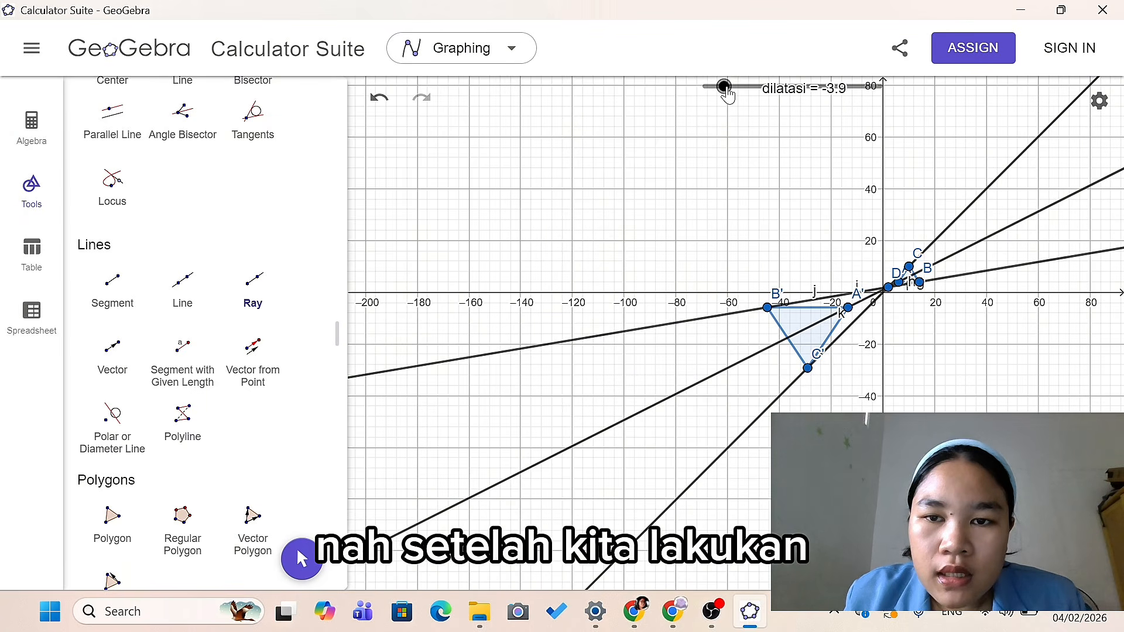
Test the dilation along the rays by moving the dilatasi slider to -5, and leave it at 5.
{"action": "left_click_drag", "start_coordinate": [727, 93], "coordinate": [672, 253]}
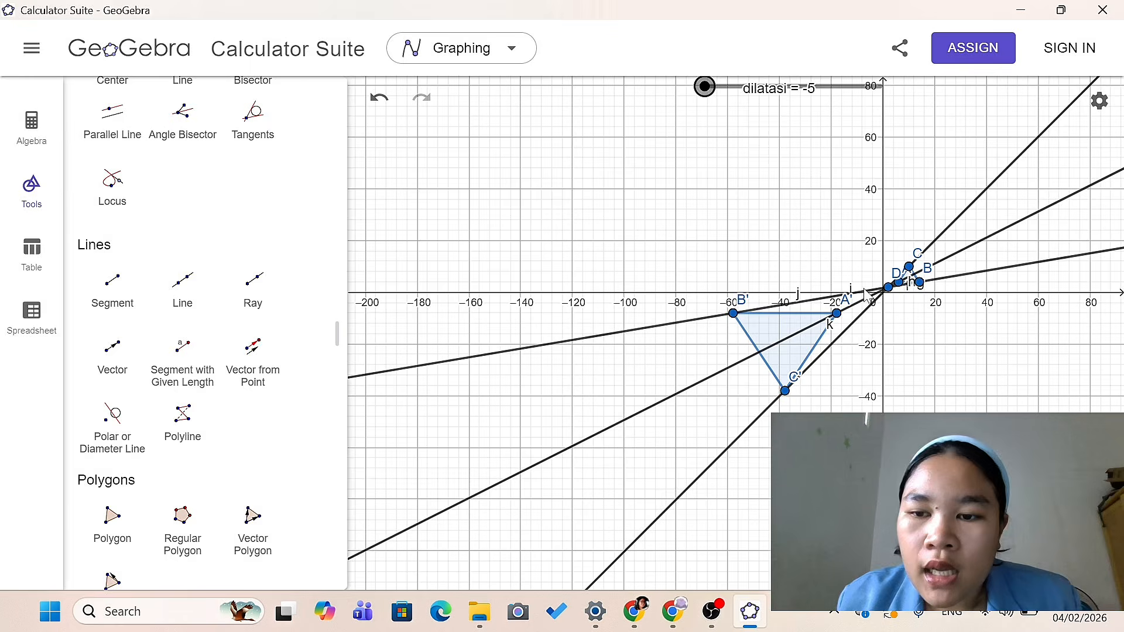
{"action": "left_click_drag", "start_coordinate": [705, 87], "coordinate": [913, 108]}
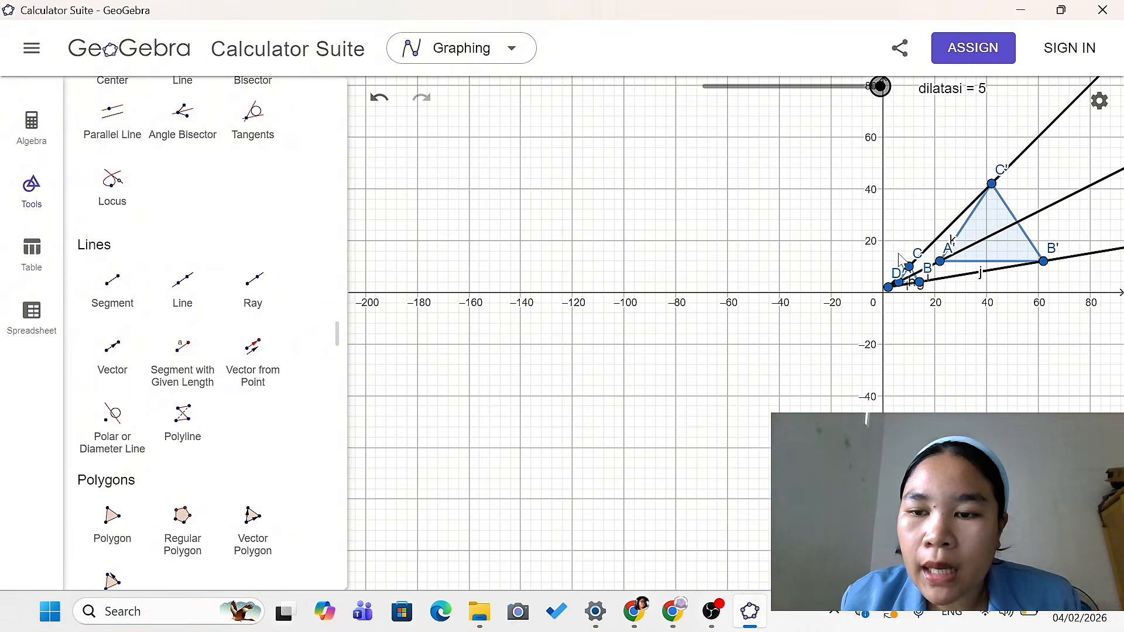
{"action": "scroll", "coordinate": [898, 254], "scroll_direction": "up", "scroll_amount": 5}
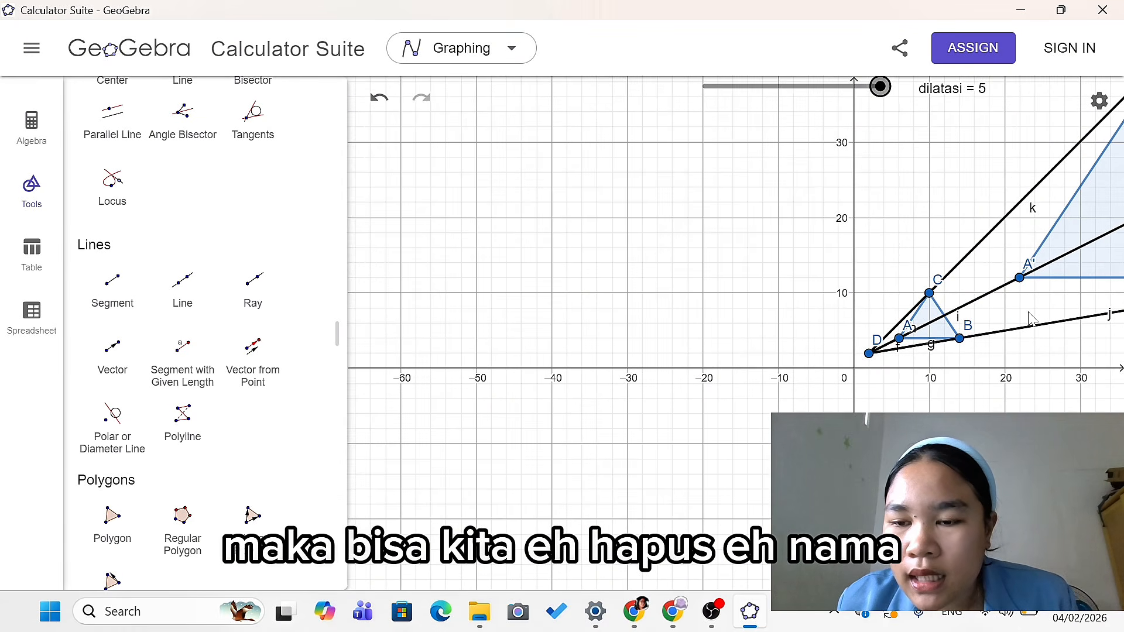
{"action": "right_click", "coordinate": [961, 322]}
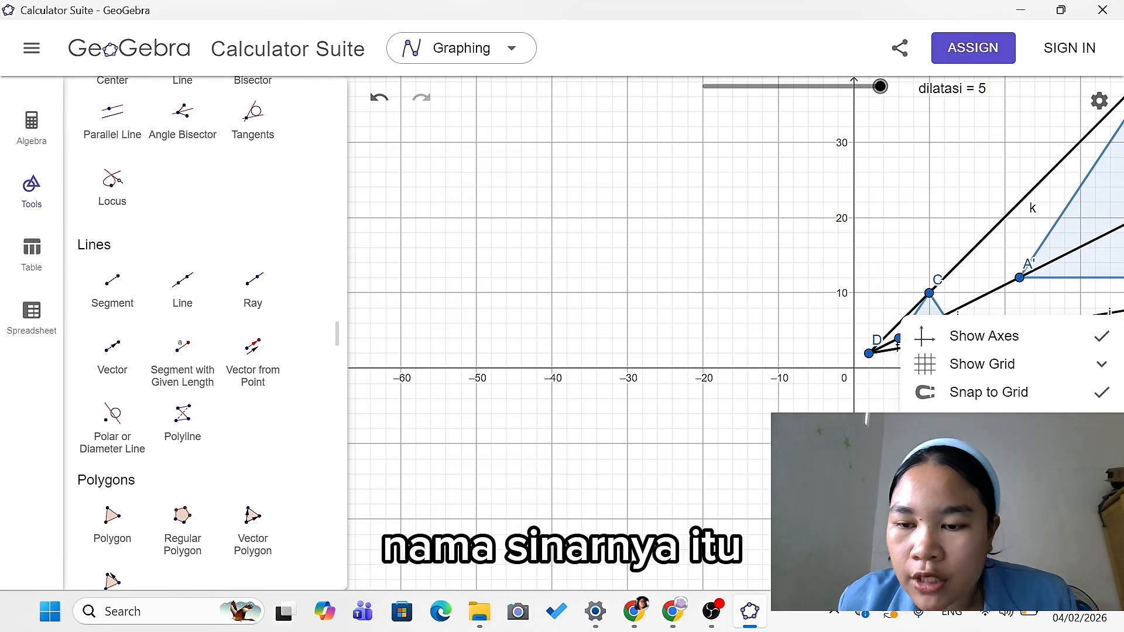
{"action": "left_click", "coordinate": [972, 568]}
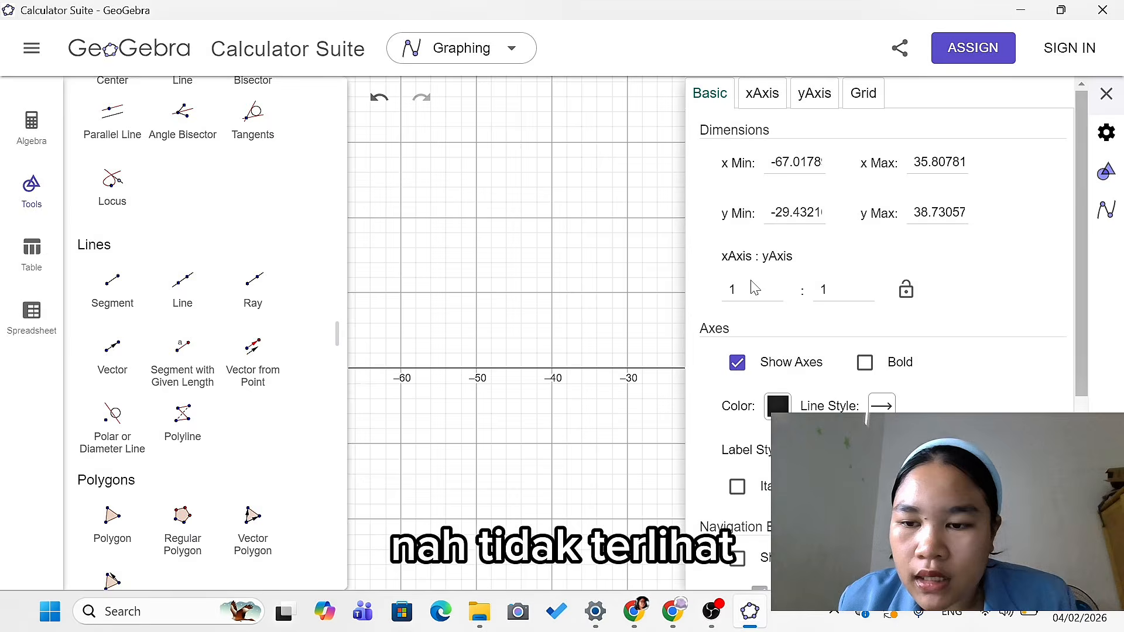
{"action": "left_click", "coordinate": [1106, 93]}
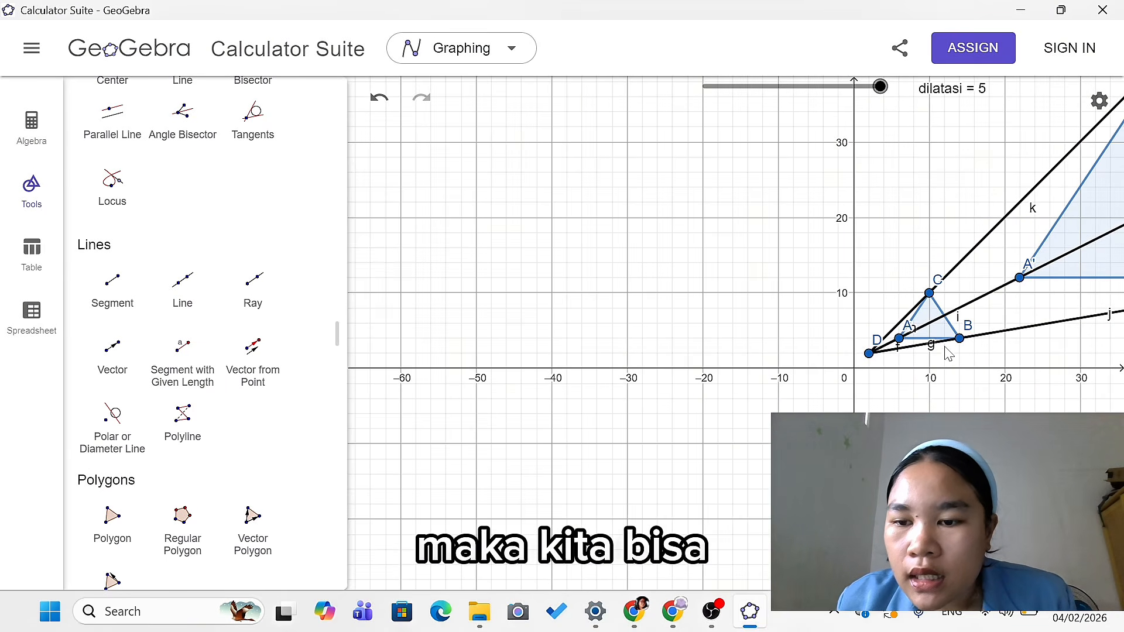
Hide the label of ray j, which runs from D through B', and close its settings.
{"action": "right_click", "coordinate": [931, 349]}
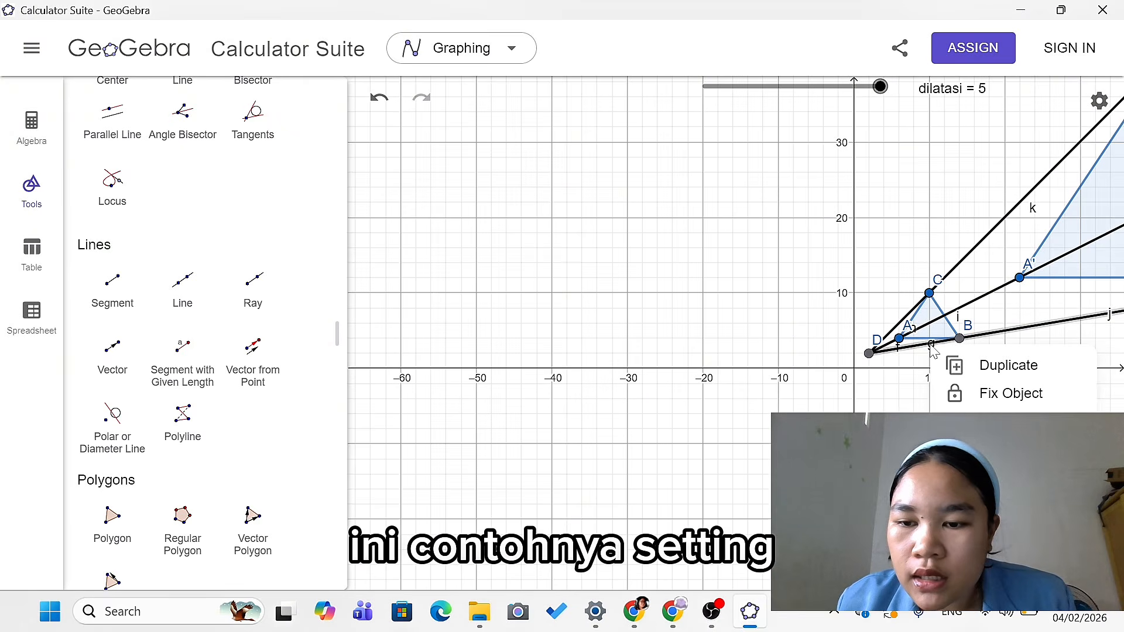
{"action": "left_click", "coordinate": [1002, 431]}
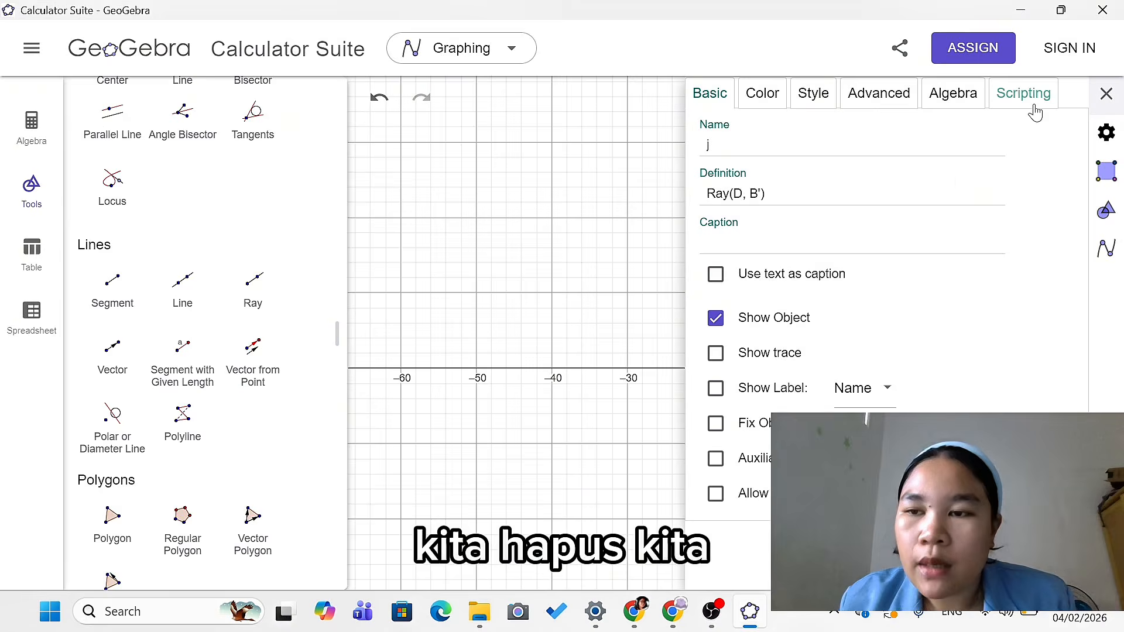
{"action": "left_click", "coordinate": [1108, 95]}
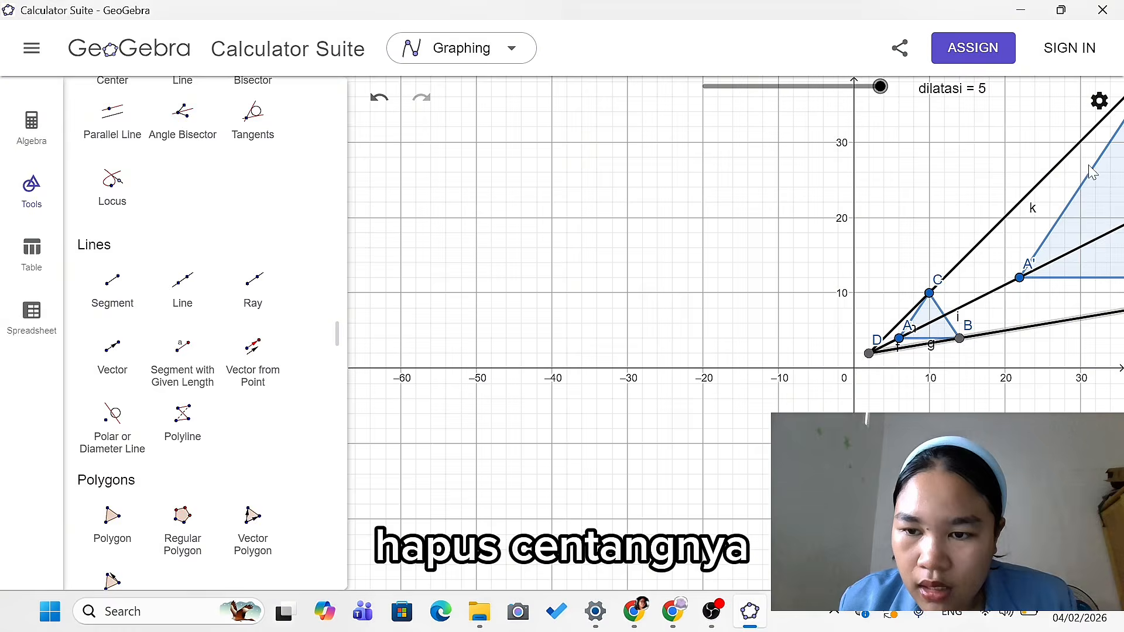
Try to hide label g beside the ray from point D through B.
{"action": "right_click", "coordinate": [929, 349]}
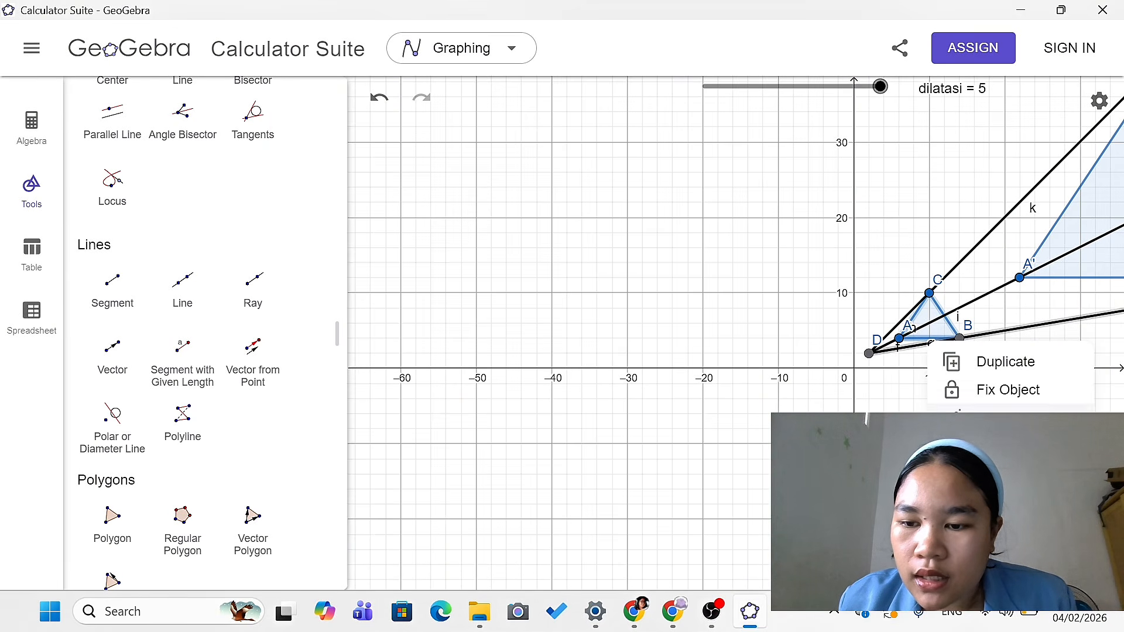
{"action": "left_click", "coordinate": [1004, 418]}
{"action": "left_click", "coordinate": [654, 201]}
Hide the label of ray i, which runs from D through A', and close its settings.
{"action": "left_click", "coordinate": [957, 311]}
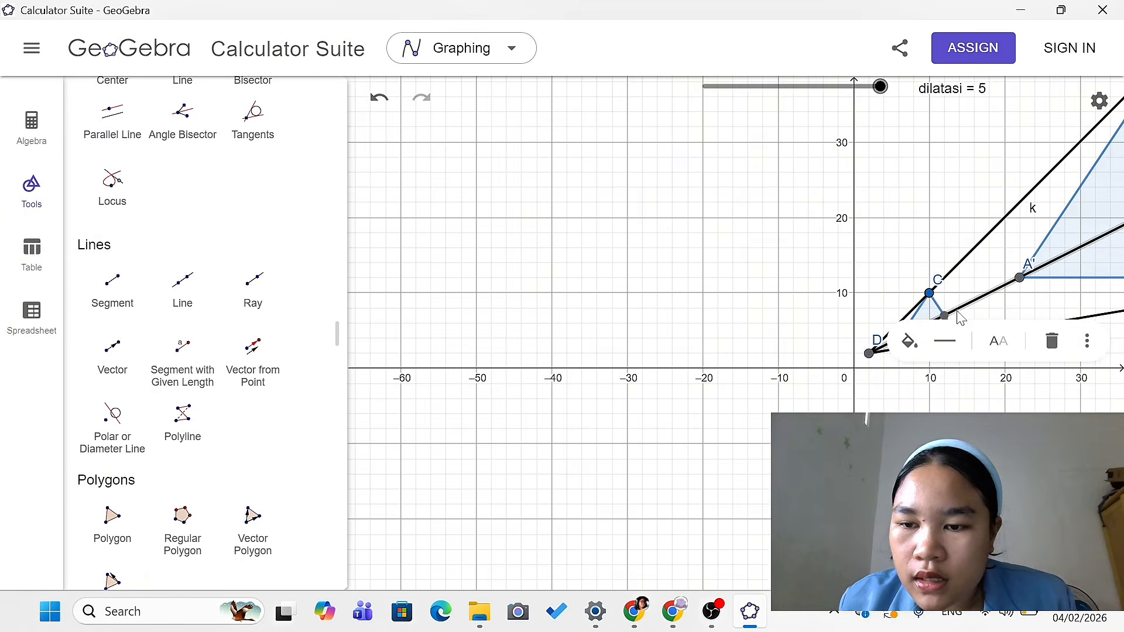
{"action": "left_click", "coordinate": [957, 313]}
{"action": "left_click", "coordinate": [958, 317]}
{"action": "left_click", "coordinate": [1087, 348]}
{"action": "left_click", "coordinate": [1021, 459]}
{"action": "left_click", "coordinate": [715, 388]}
{"action": "left_click", "coordinate": [1105, 95]}
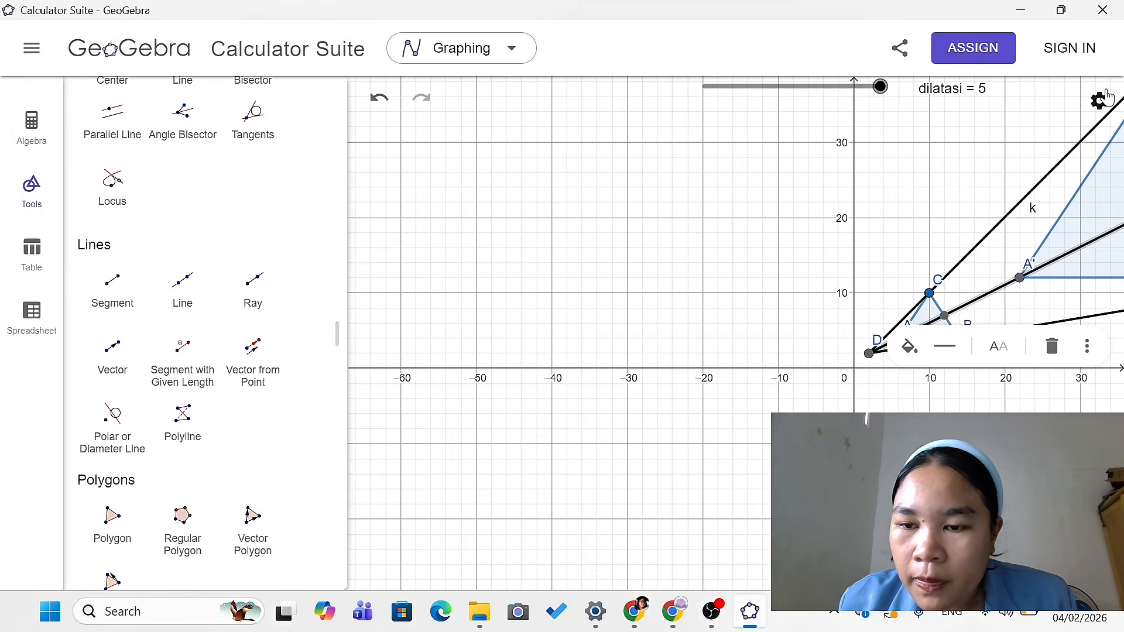
Hide the label of ray k, which runs from D through C', and close its settings.
{"action": "left_click", "coordinate": [1028, 202]}
{"action": "left_click", "coordinate": [1087, 228]}
{"action": "left_click", "coordinate": [1018, 366]}
{"action": "left_click", "coordinate": [715, 388]}
{"action": "left_click", "coordinate": [1100, 99]}
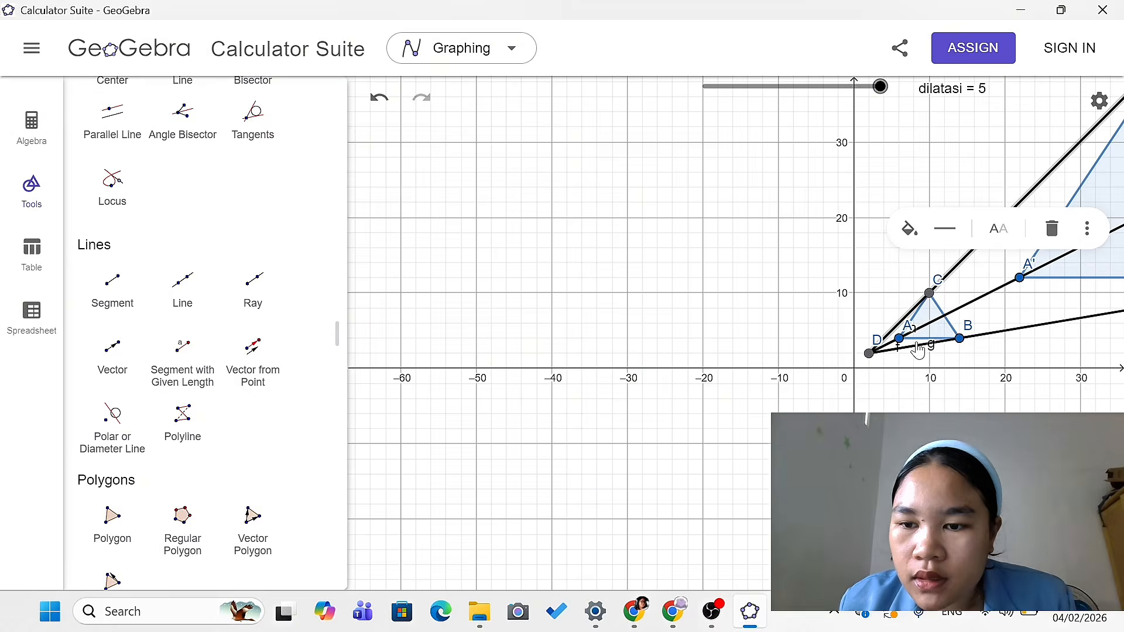
Try to hide the remaining labels f and g beside the rays near point D, and close the settings.
{"action": "left_click", "coordinate": [917, 345]}
{"action": "left_click", "coordinate": [1087, 379]}
{"action": "left_click", "coordinate": [1019, 508]}
{"action": "left_click", "coordinate": [655, 377]}
{"action": "left_click", "coordinate": [1102, 96]}
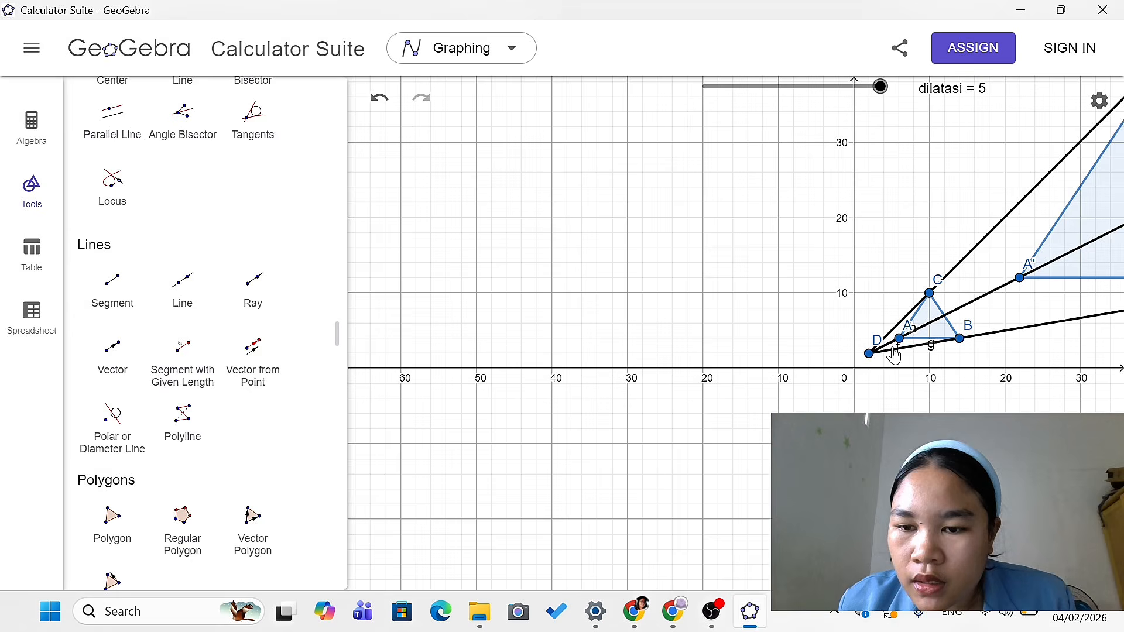
{"action": "left_click", "coordinate": [897, 344]}
{"action": "right_click", "coordinate": [974, 305]}
{"action": "left_click", "coordinate": [1021, 459]}
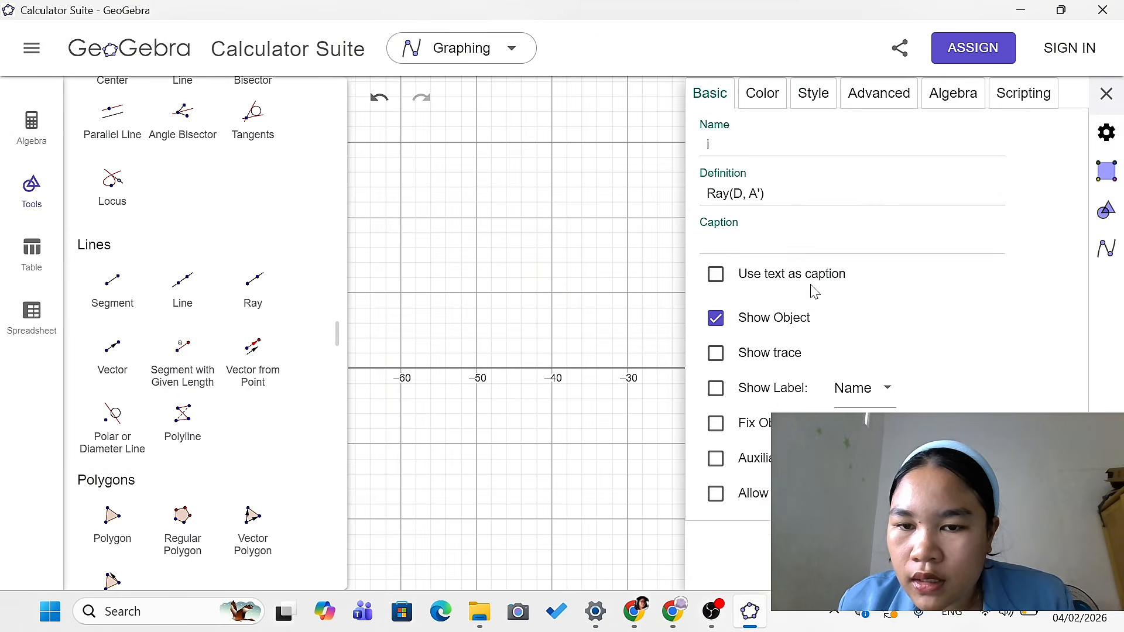
{"action": "left_click", "coordinate": [1102, 92]}
Set the dilatasi slider to -5 to dilate the triangle along the rays to the opposite side of point D.
{"action": "scroll", "coordinate": [805, 292], "scroll_direction": "down", "scroll_amount": 5}
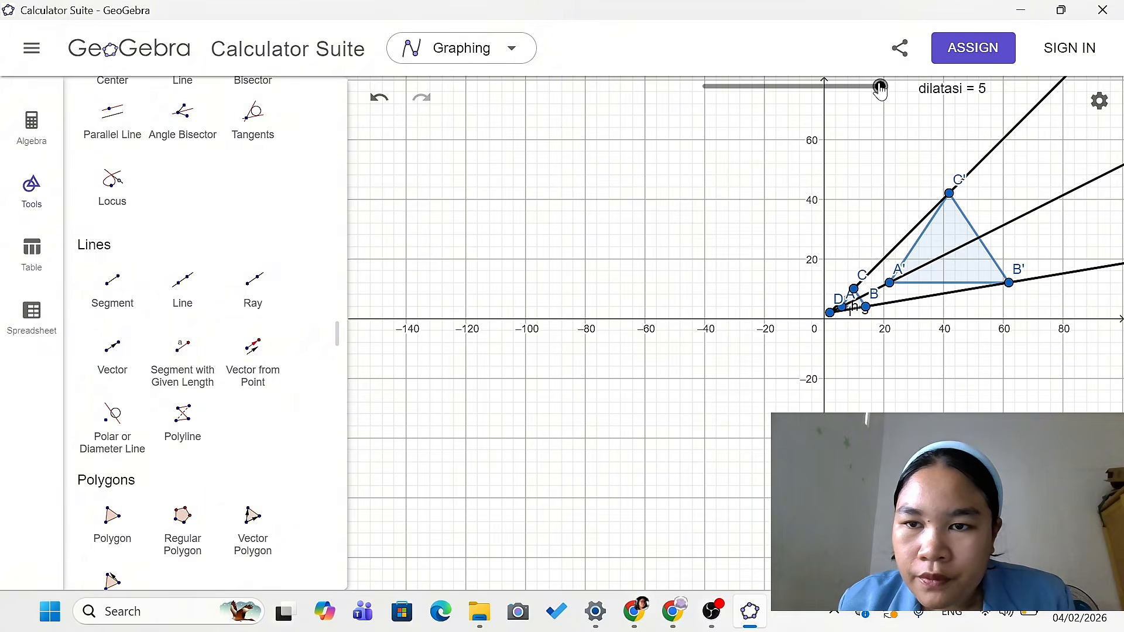
{"action": "left_click_drag", "start_coordinate": [880, 86], "coordinate": [653, 268]}
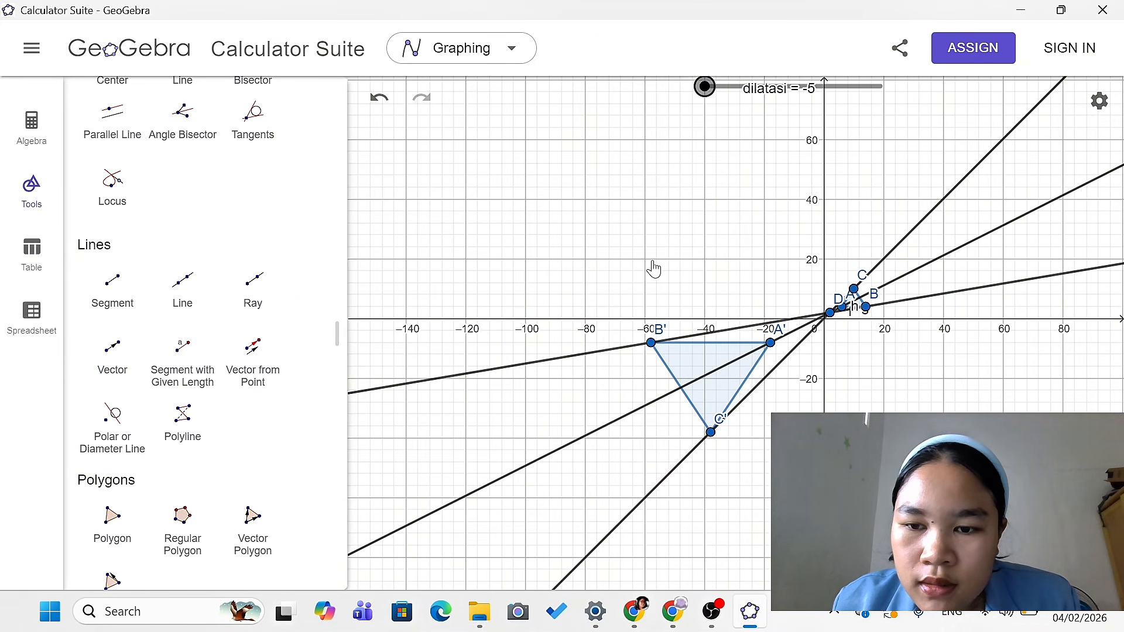
{"action": "scroll", "coordinate": [807, 323], "scroll_direction": "up", "scroll_amount": 5}
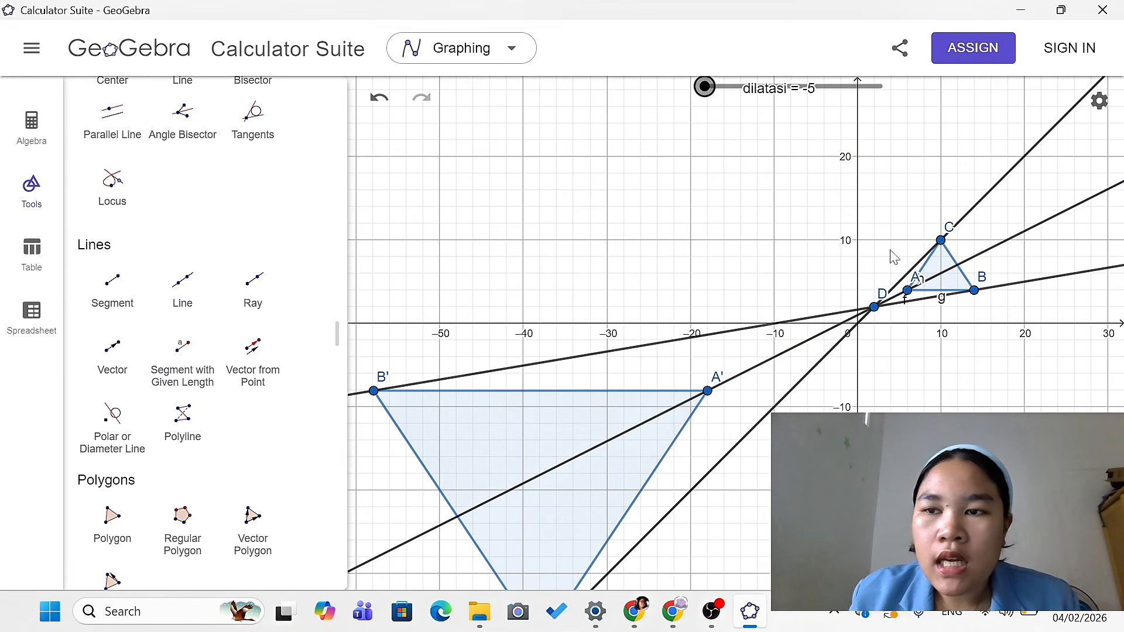
Minimize the GeoGebra window, switch to OBS Studio and stop the recording.
{"action": "left_click", "coordinate": [1034, 13]}
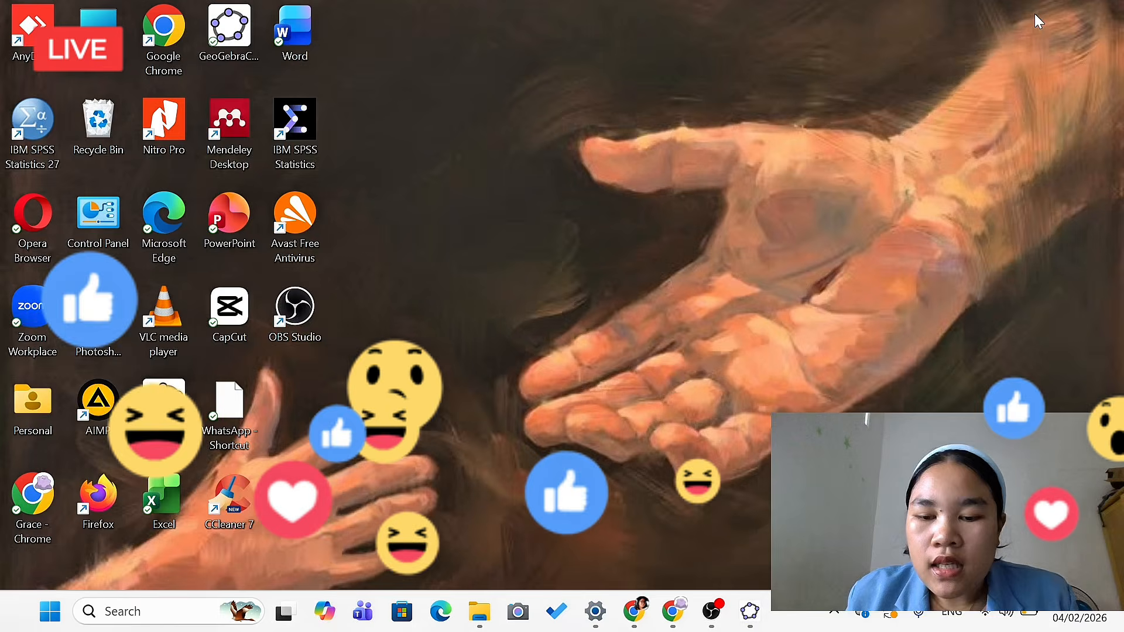
{"action": "mouse_move", "coordinate": [712, 622]}
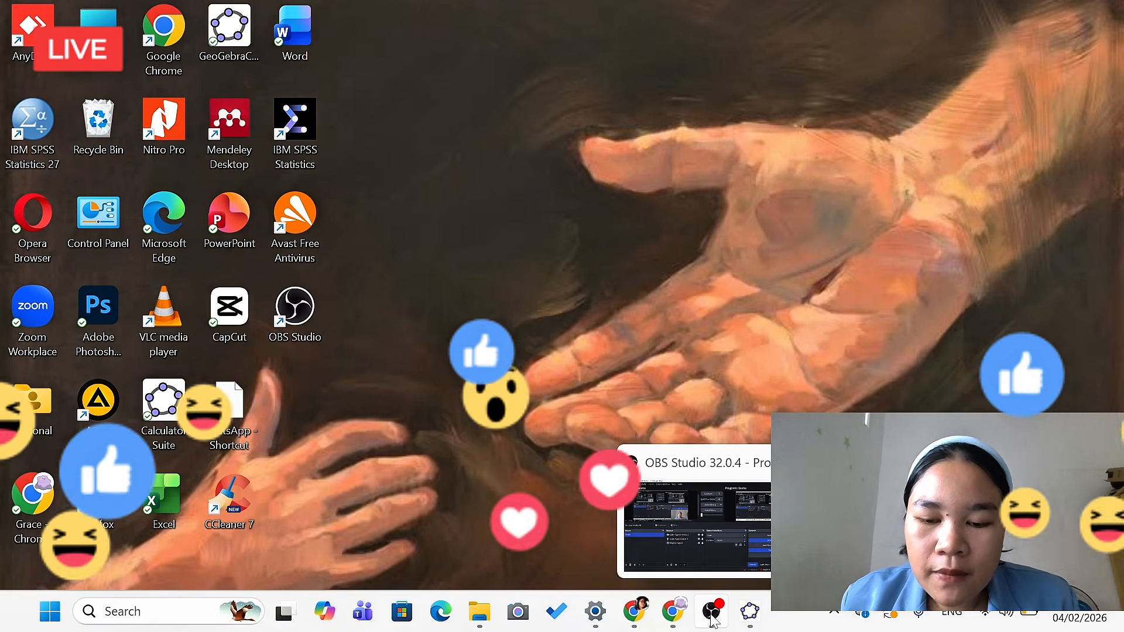
{"action": "left_click", "coordinate": [712, 614]}
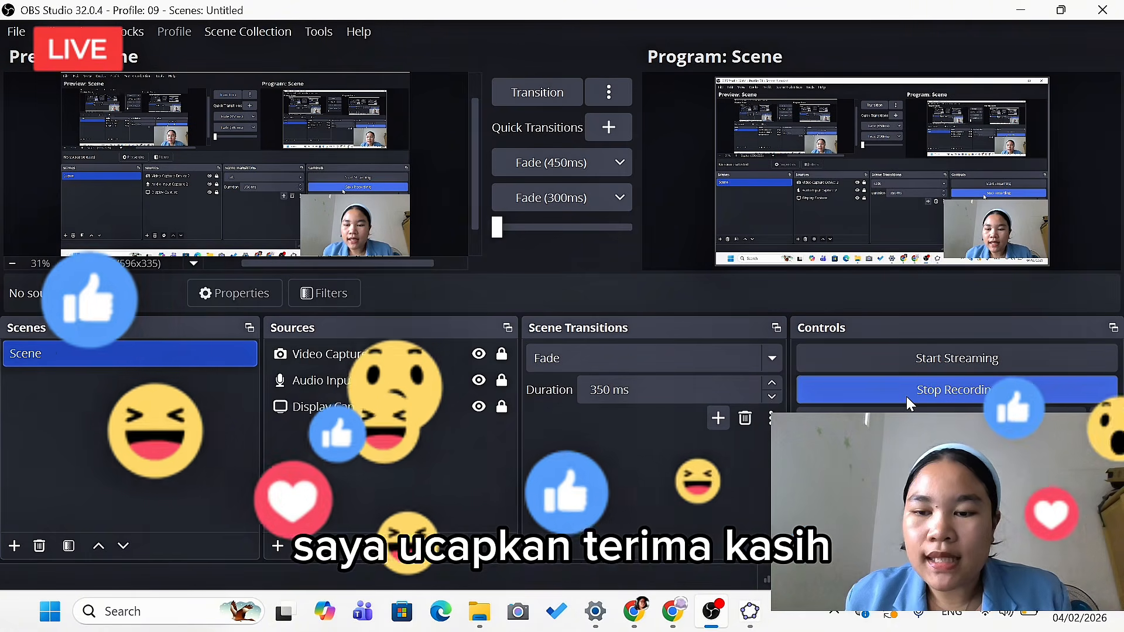
{"action": "left_click", "coordinate": [906, 395]}
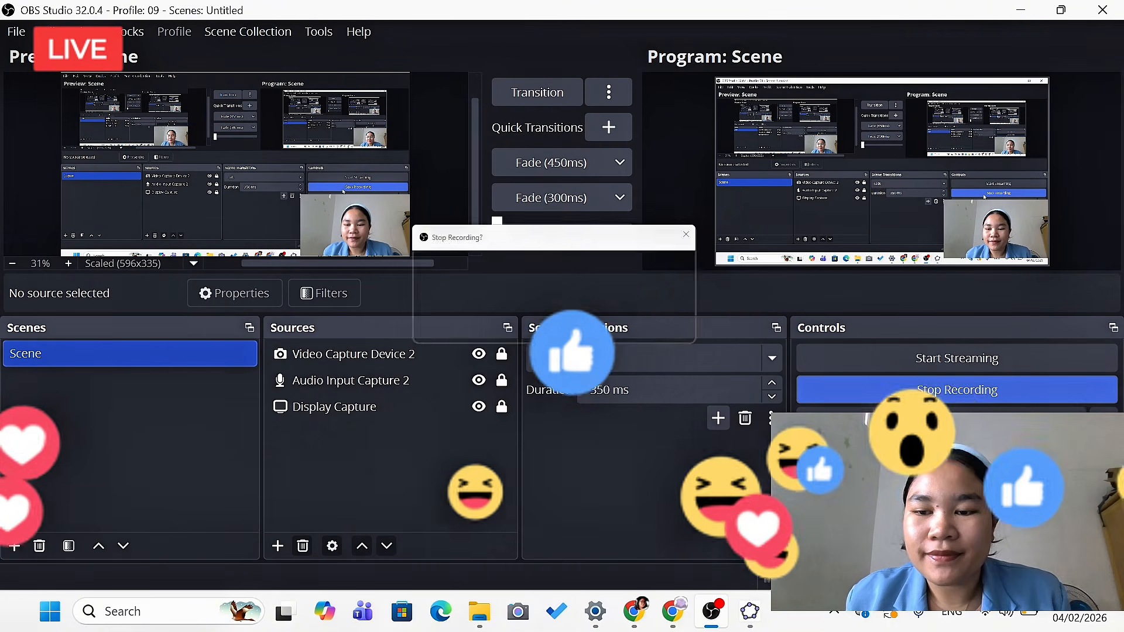